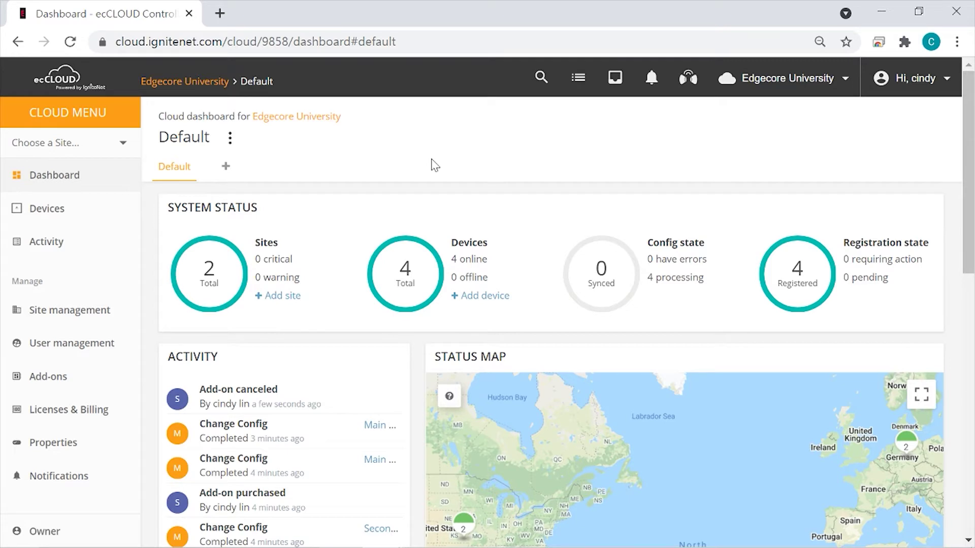
# Open the purchase page for the AuthPort add-on from the cloud's add-ons.
pyautogui.click(61, 385)
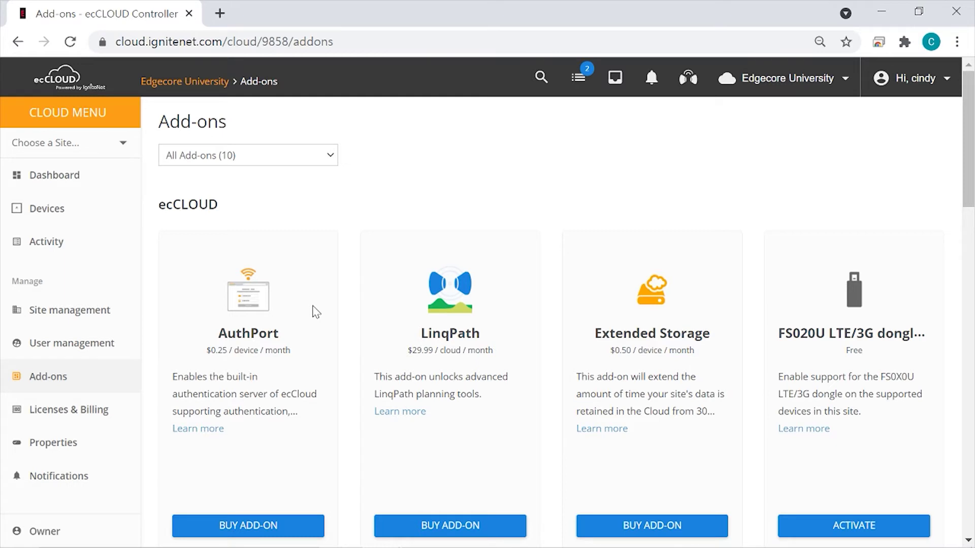
pyautogui.scroll(-1, 346, 378)
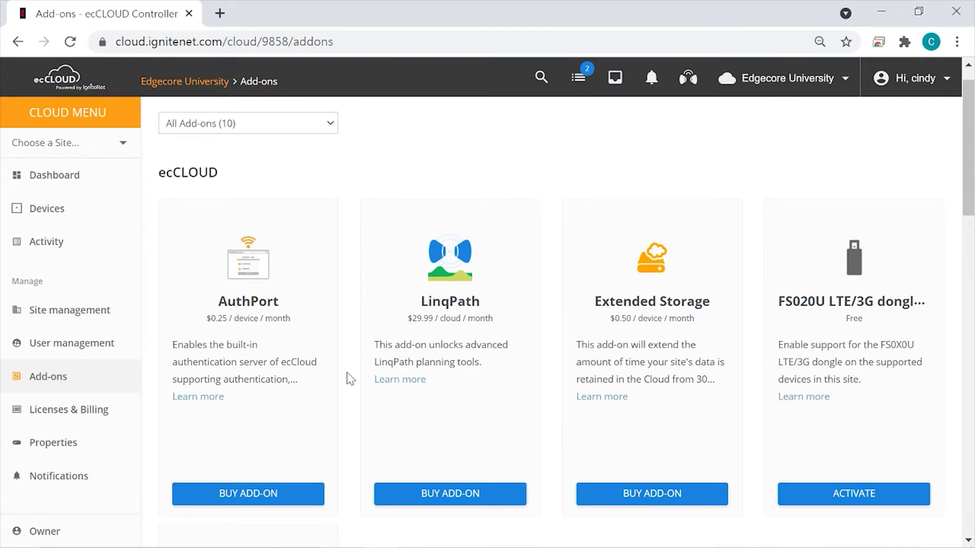
pyautogui.click(281, 501)
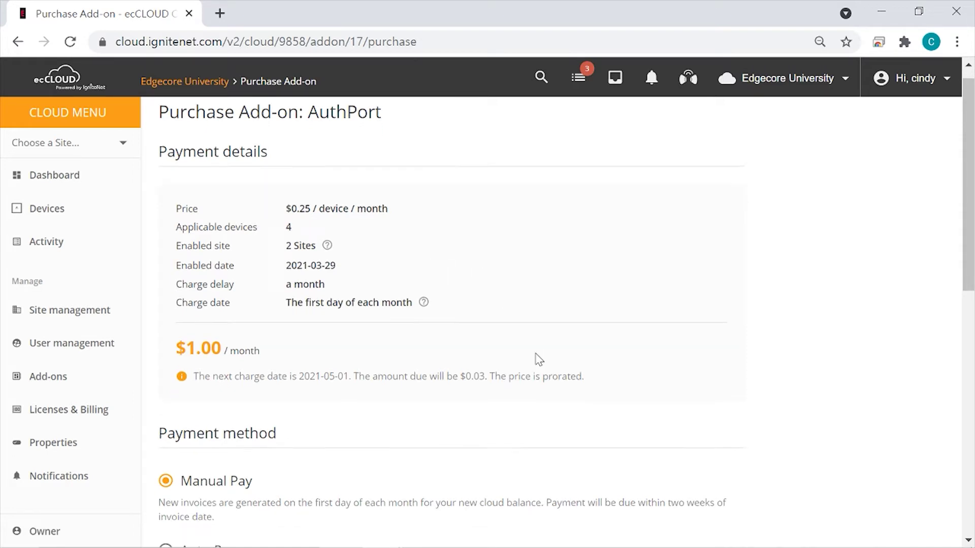
# Accept the Terms and Conditions, buy AuthPort for all sites in the cloud, and dismiss the cancellation tip.
pyautogui.scroll(-1, 538, 358)
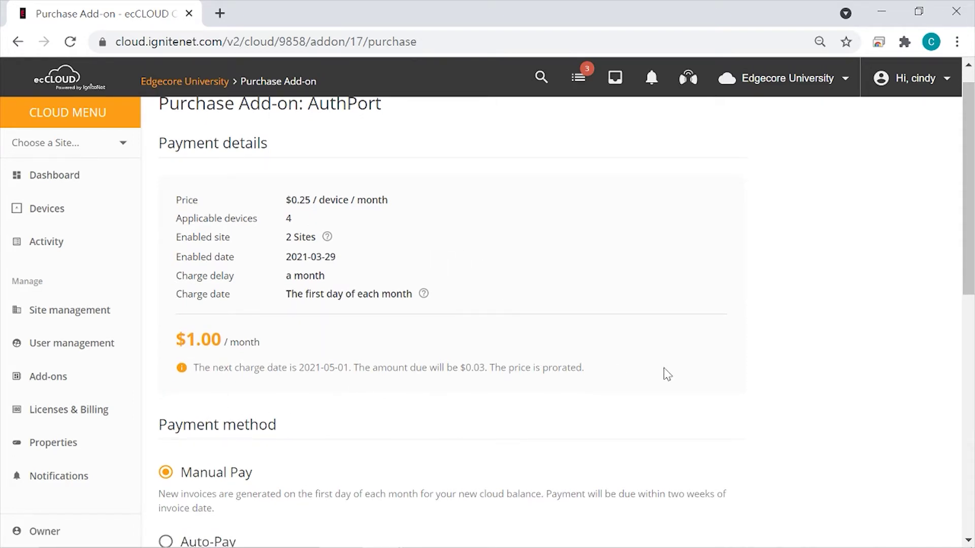
pyautogui.scroll(-3, 664, 368)
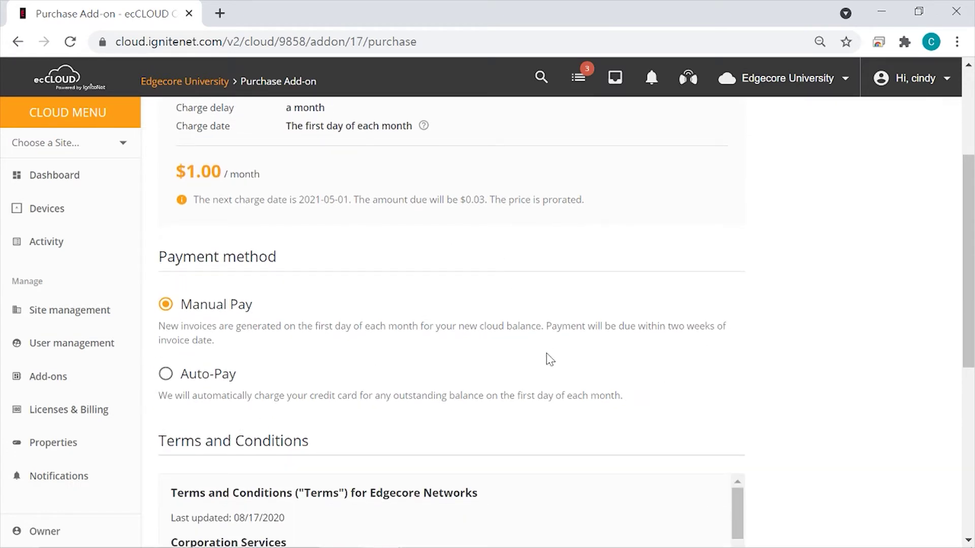
pyautogui.scroll(-5, 801, 383)
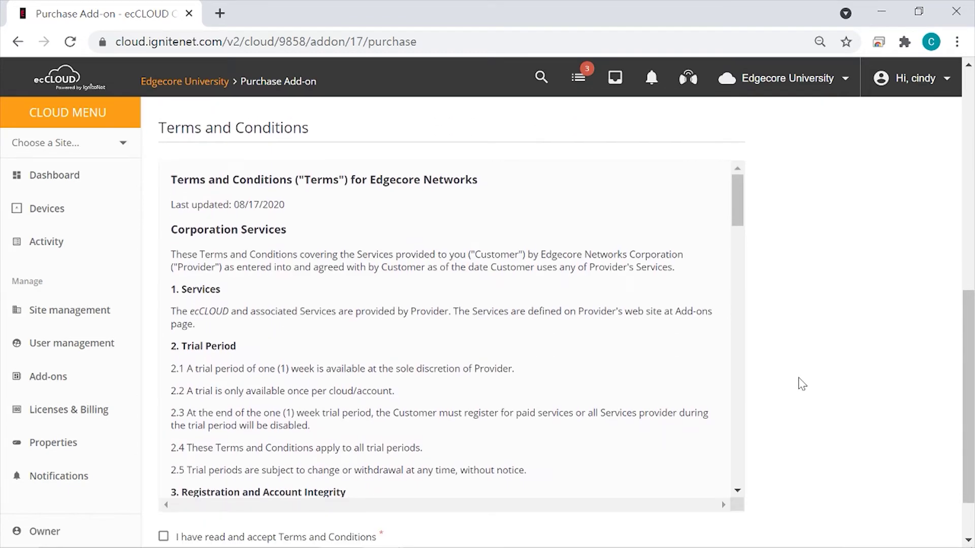
pyautogui.scroll(-1, 774, 475)
pyautogui.scroll(-1, 776, 476)
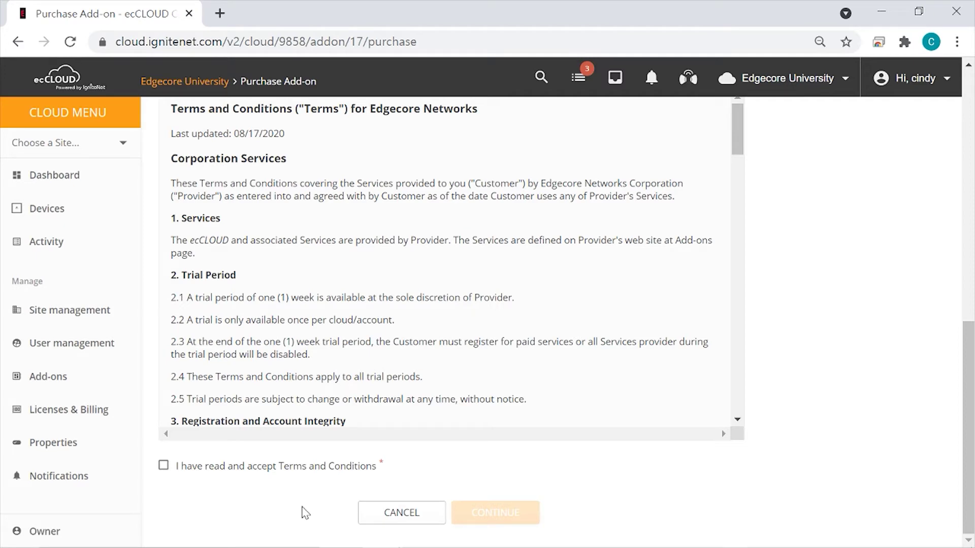
pyautogui.click(163, 466)
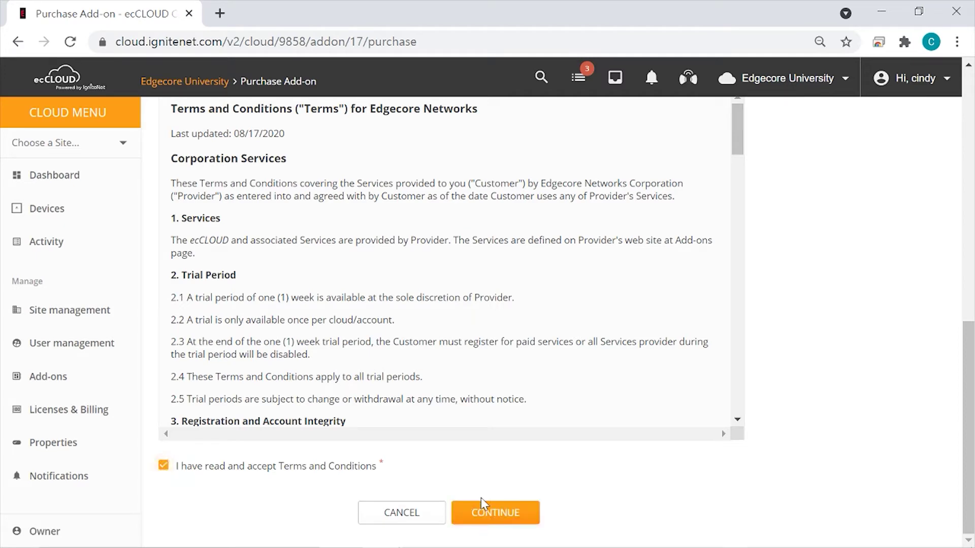
pyautogui.click(507, 514)
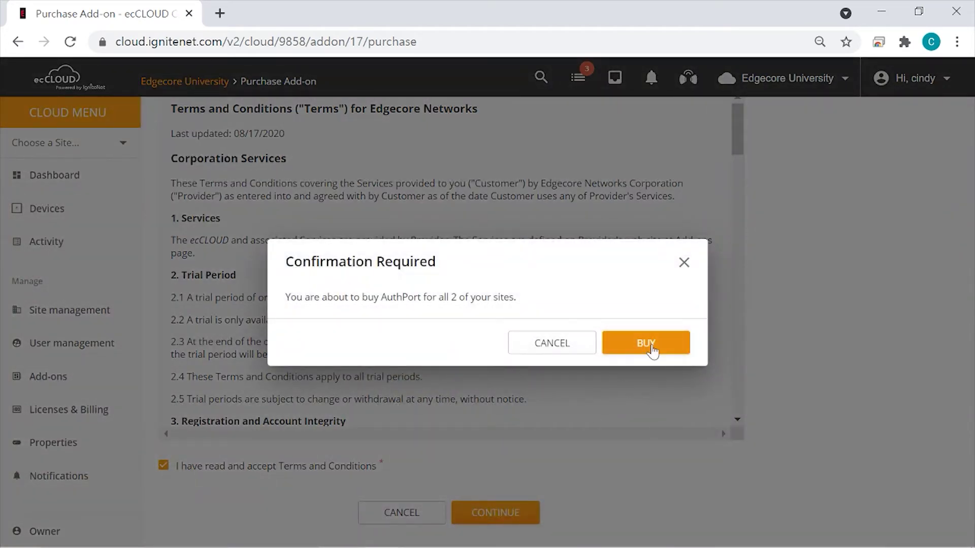
pyautogui.click(645, 343)
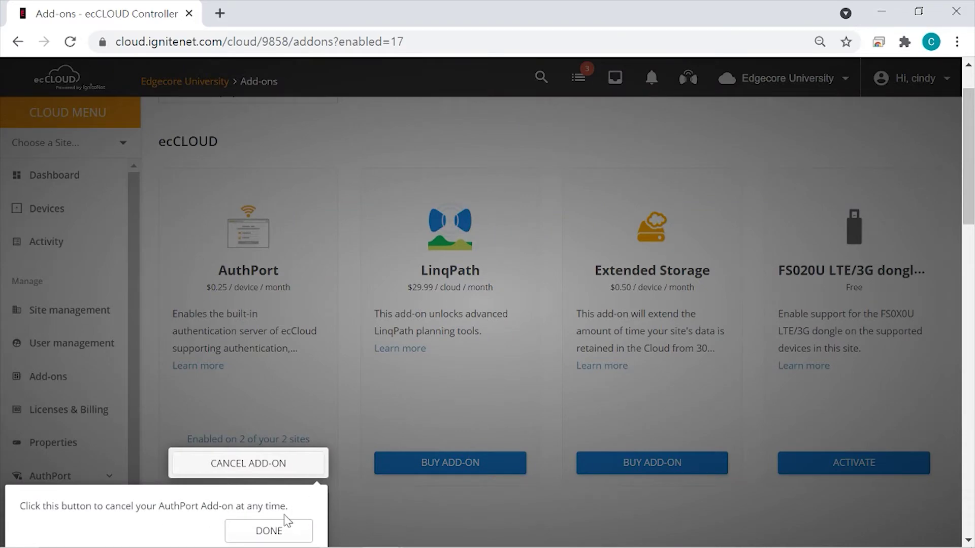
pyautogui.click(284, 537)
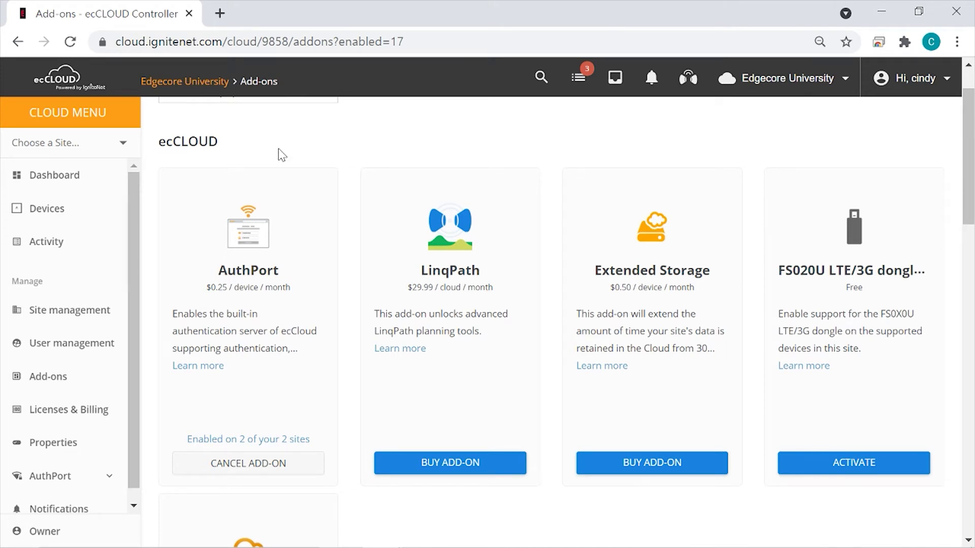
# View the site-level add-ons of the Main Campus site.
pyautogui.click(103, 144)
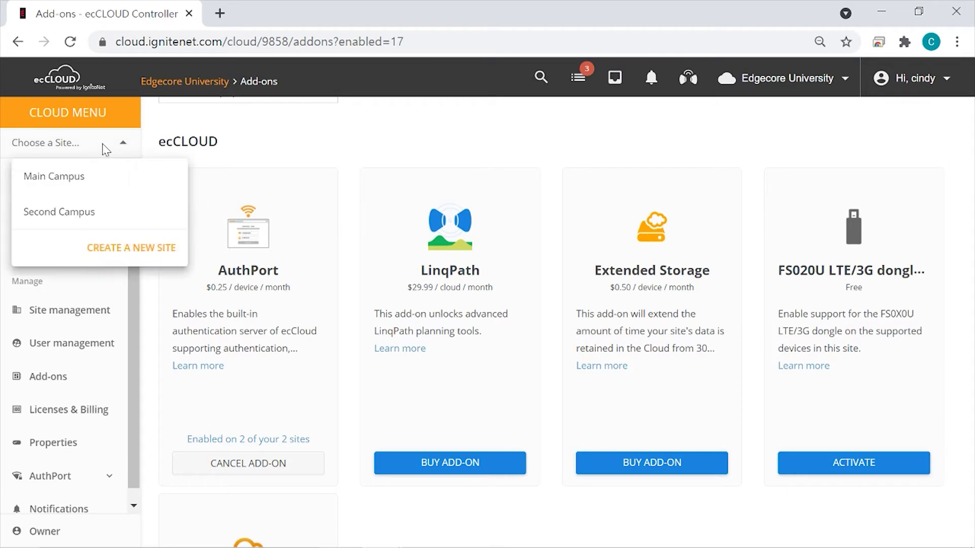
pyautogui.click(84, 186)
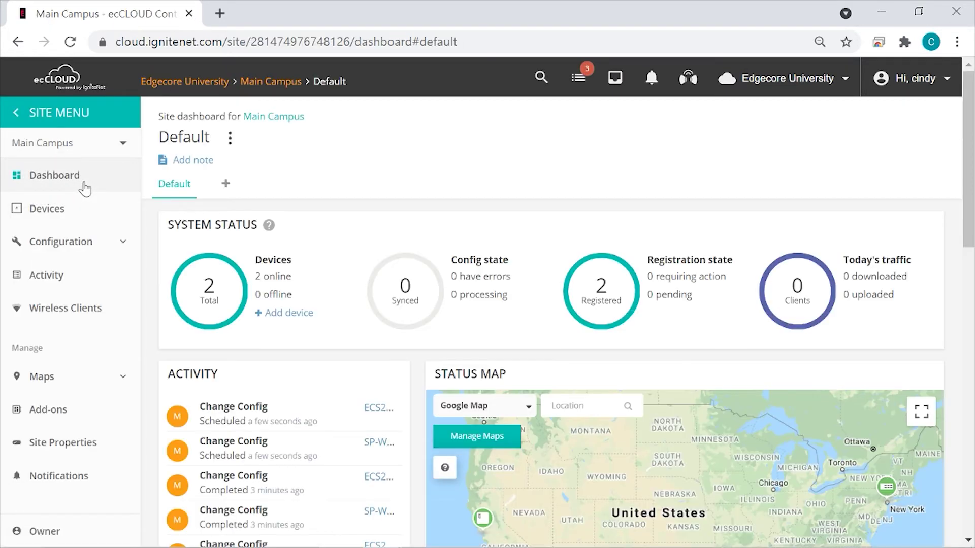
pyautogui.click(73, 414)
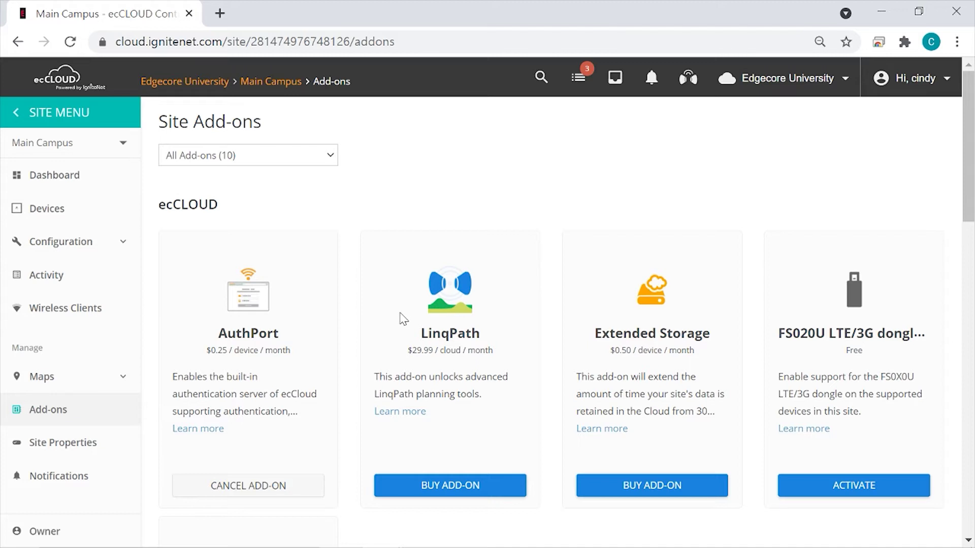
# Return to the cloud level and open the AuthPort service plans.
pyautogui.click(56, 78)
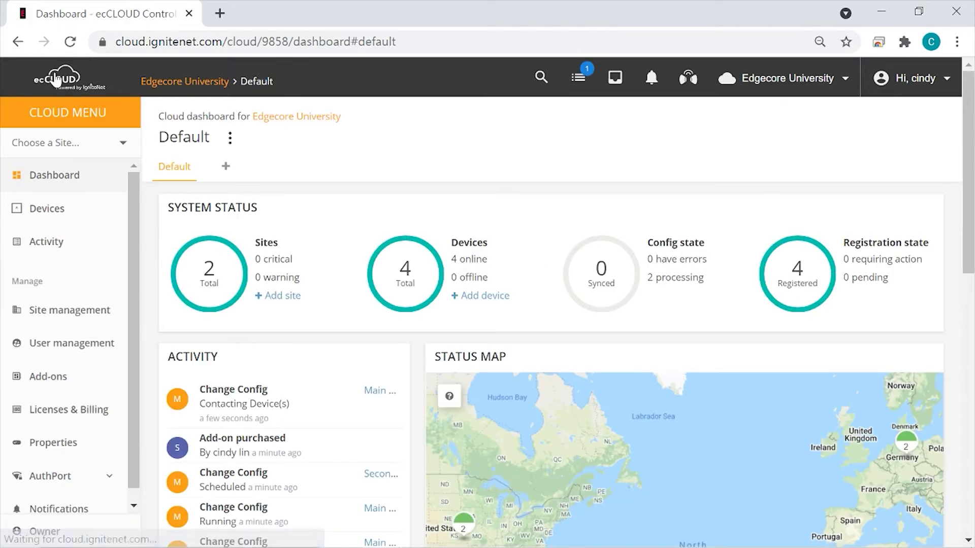
pyautogui.click(203, 316)
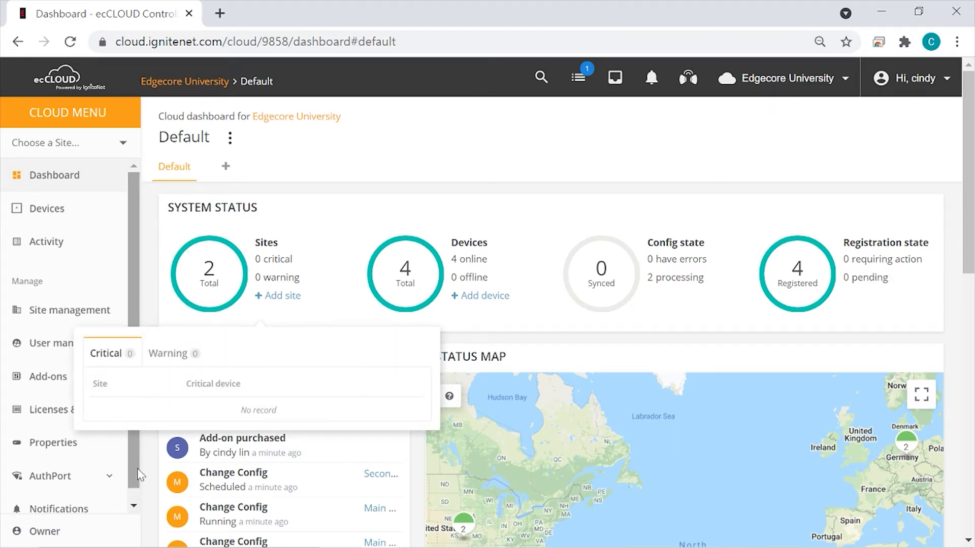
pyautogui.scroll(-1, 132, 483)
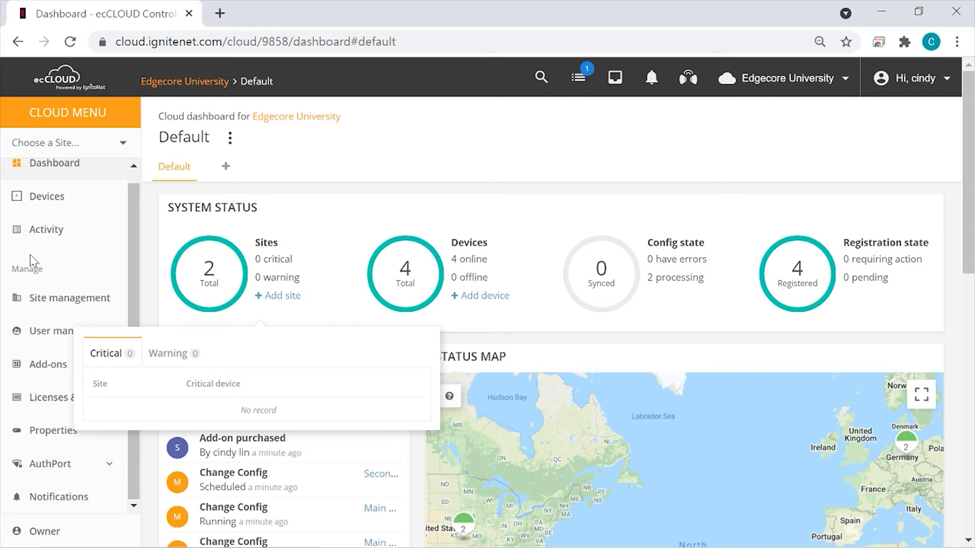
pyautogui.click(90, 465)
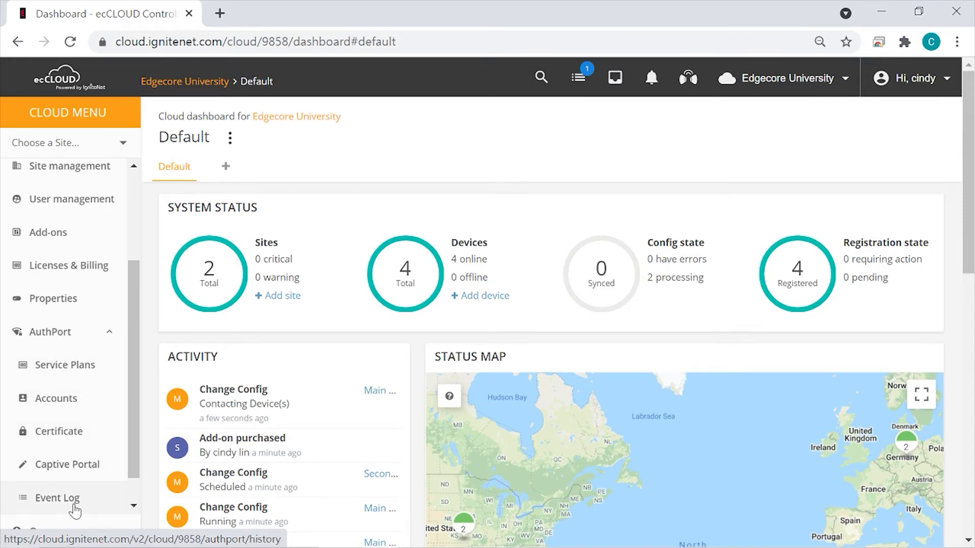
pyautogui.click(77, 366)
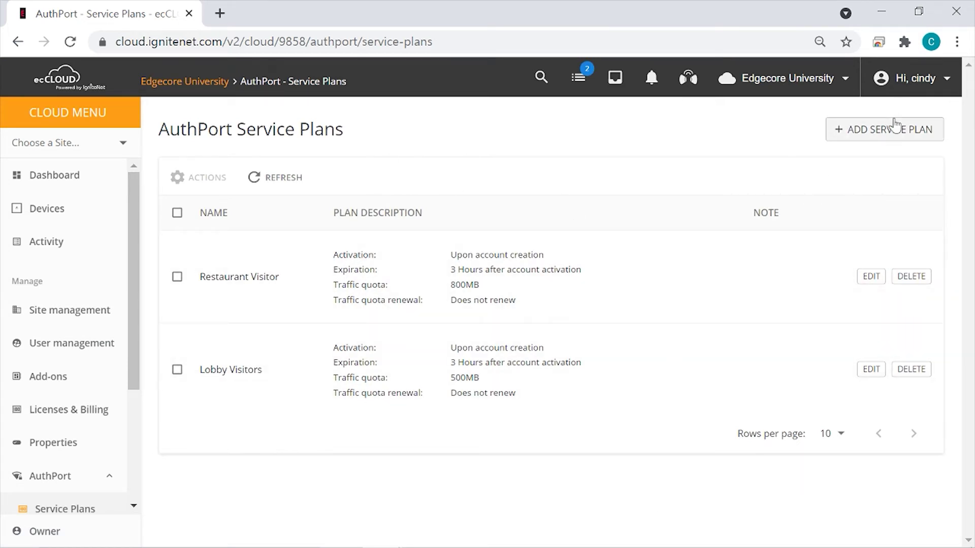
# Start a new AuthPort service plan and name it Demo.
pyautogui.click(884, 133)
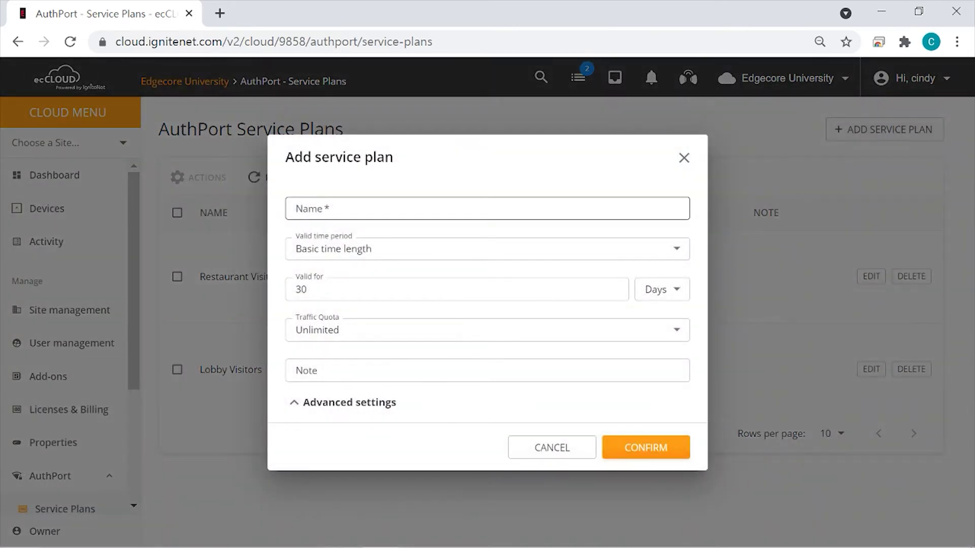
pyautogui.write('Demo')
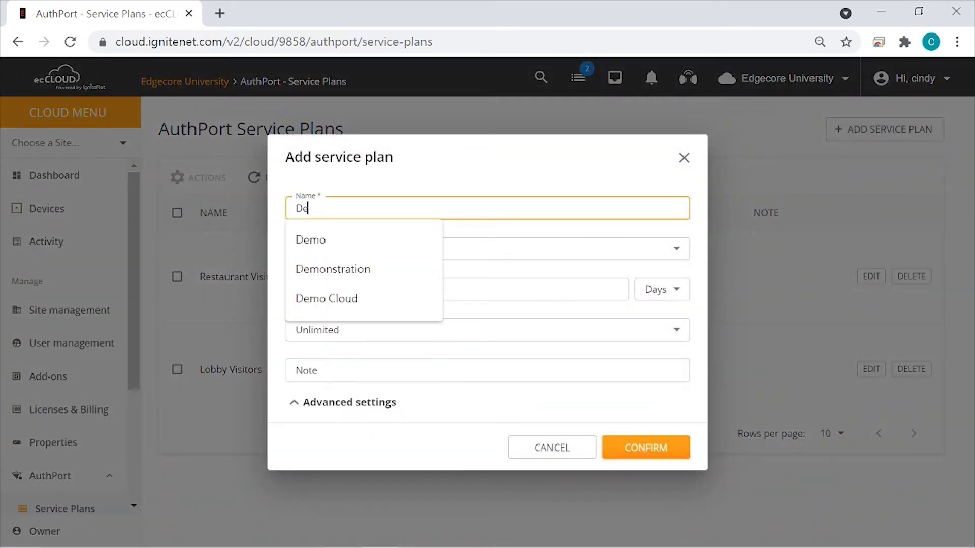
pyautogui.click(466, 233)
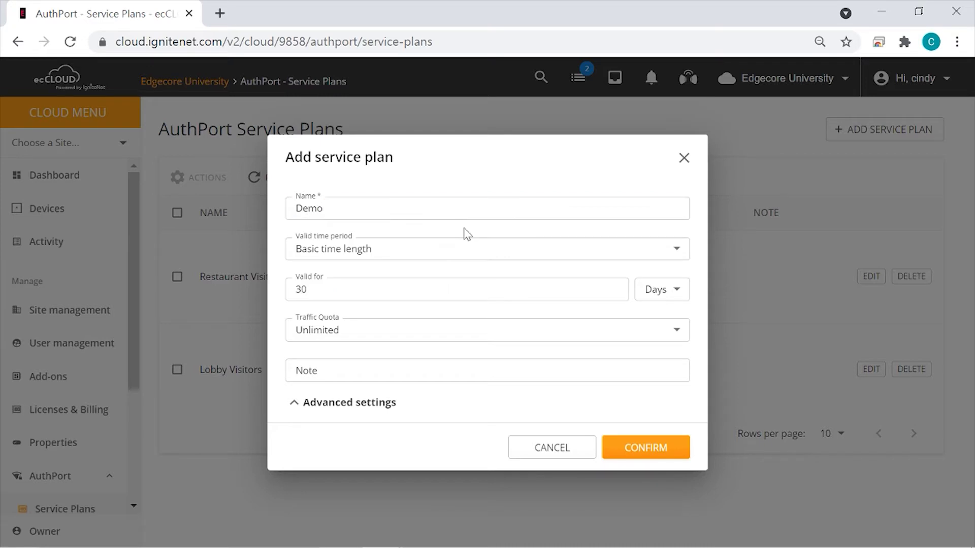
pyautogui.press('Tab')
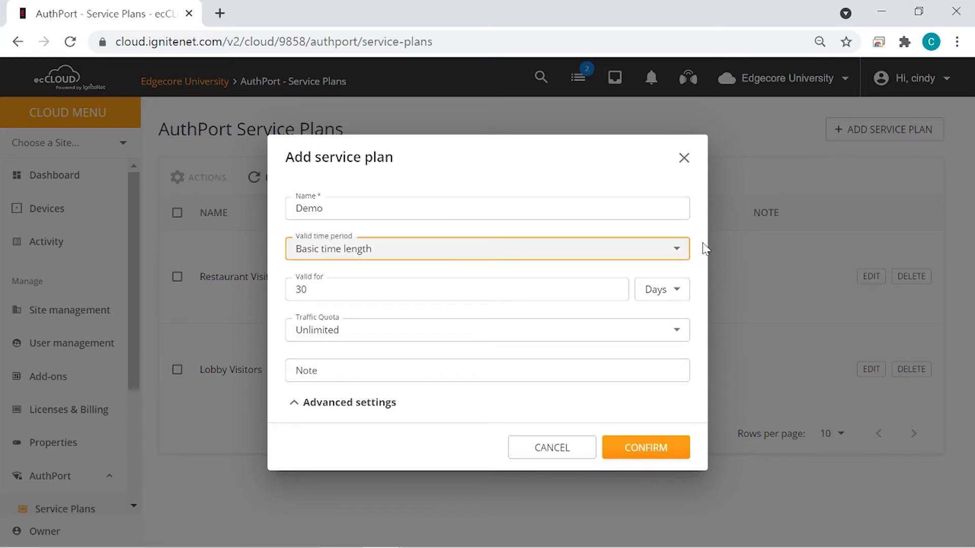
# Try the Custom valid time period, view its activation options, and return the plan to Basic time length.
pyautogui.click(660, 249)
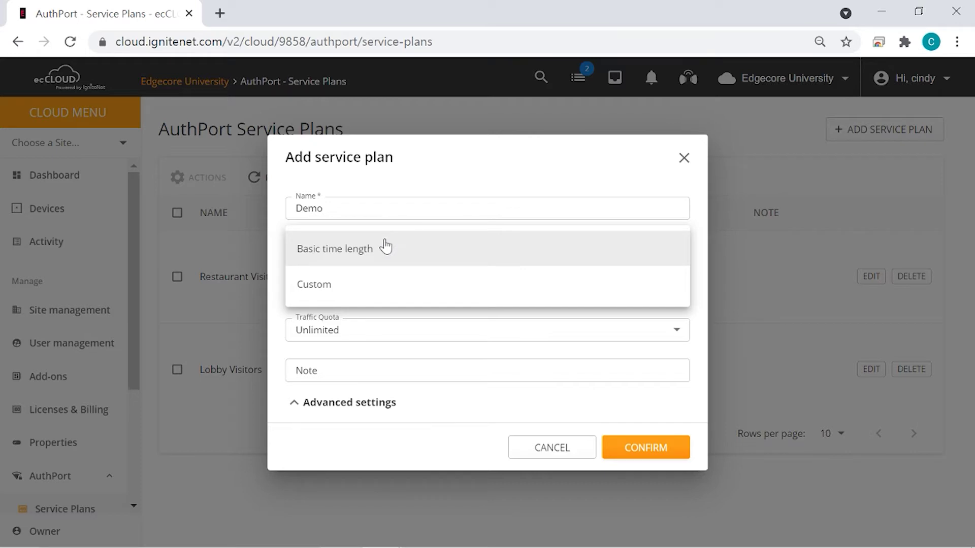
pyautogui.click(385, 296)
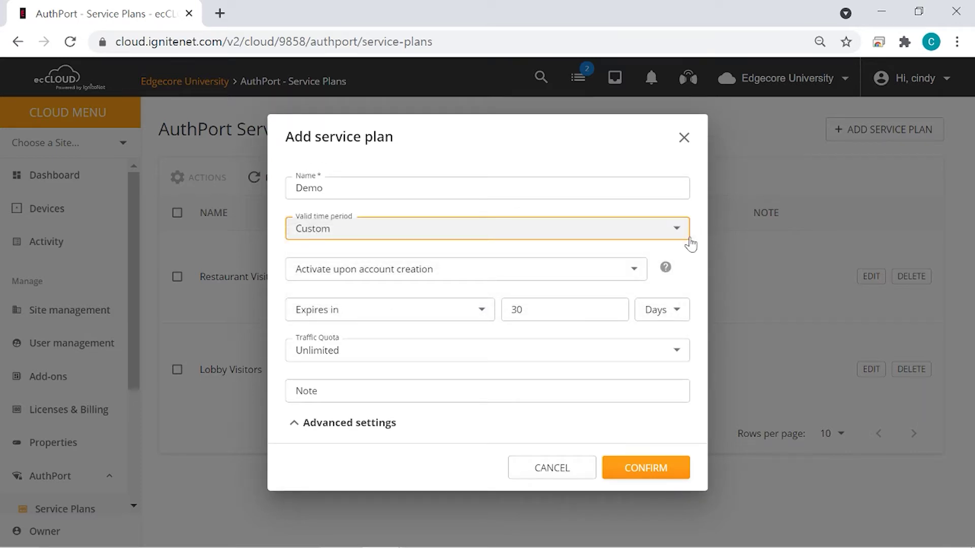
pyautogui.click(634, 269)
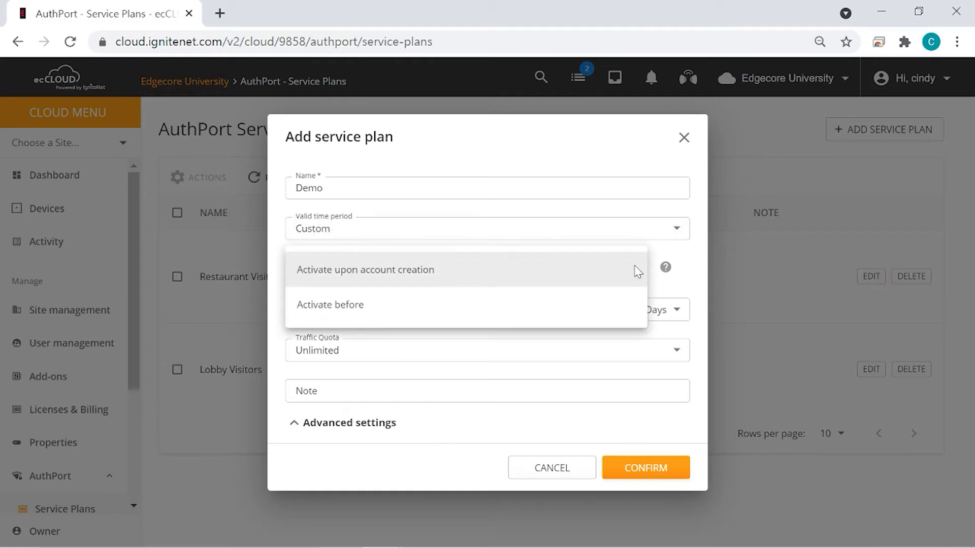
pyautogui.click(694, 264)
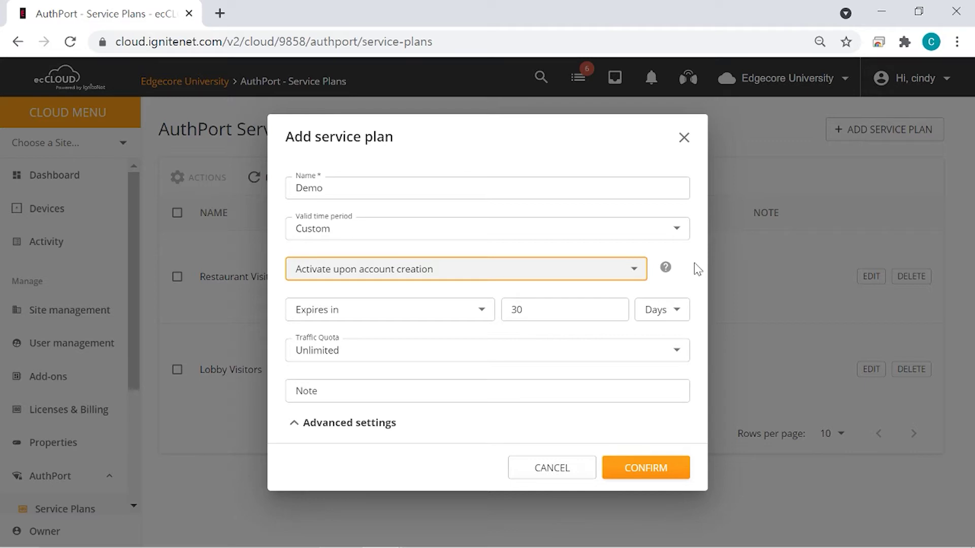
pyautogui.click(681, 228)
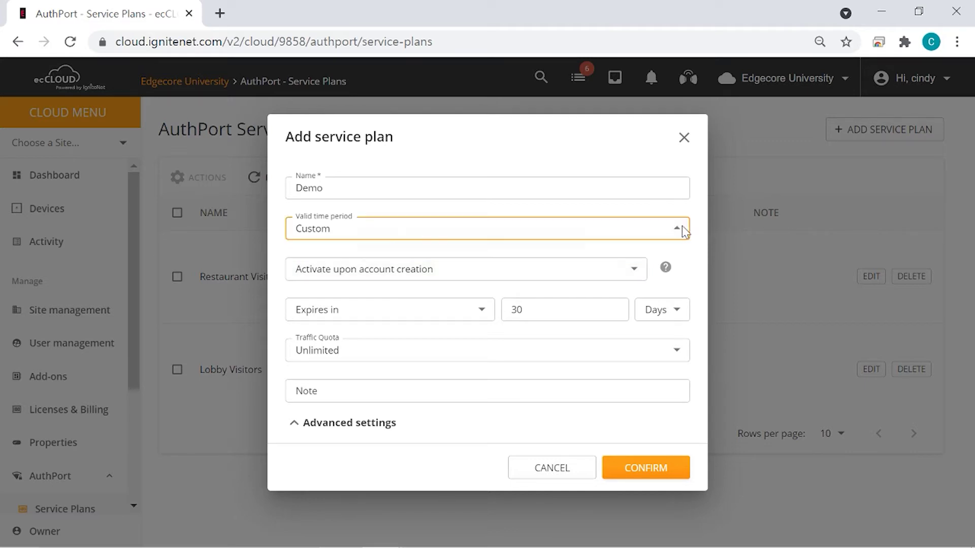
pyautogui.click(596, 197)
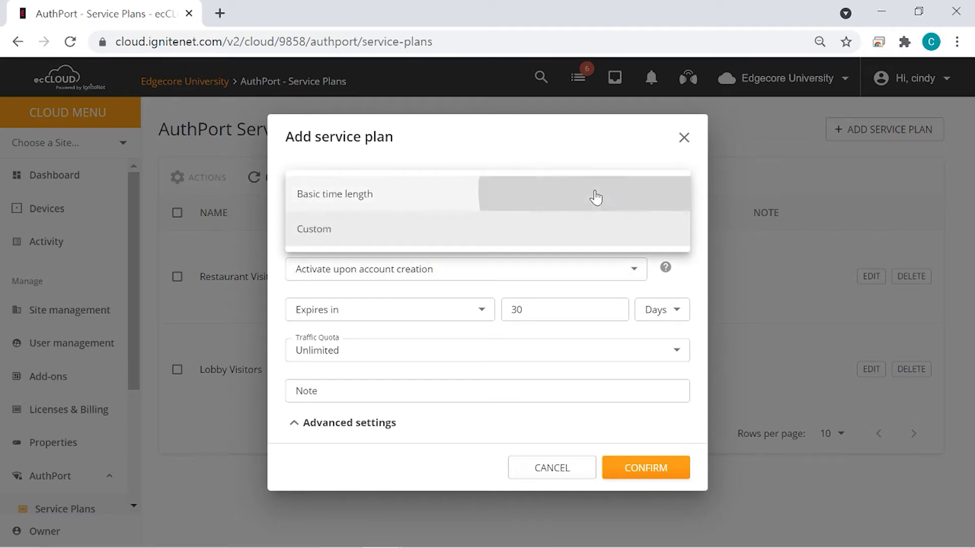
# Set the Demo plan's validity to 15 days and its traffic quota to Custom.
pyautogui.moveTo(589, 282); pyautogui.dragTo(270, 286)
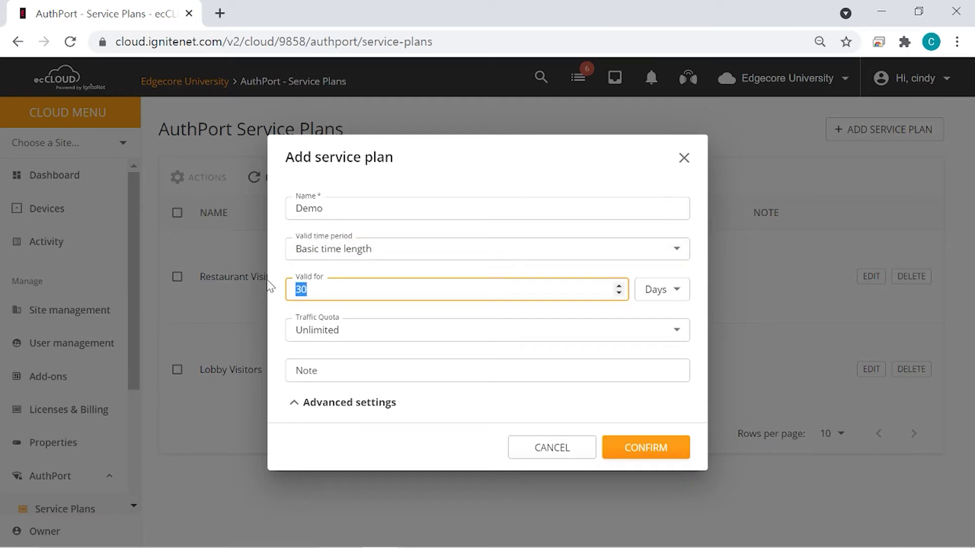
pyautogui.write('15')
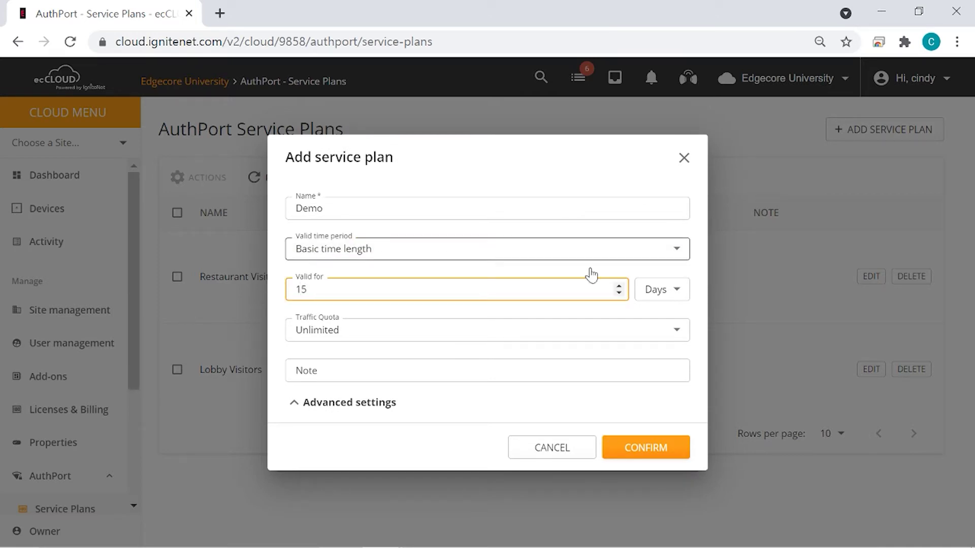
pyautogui.click(693, 307)
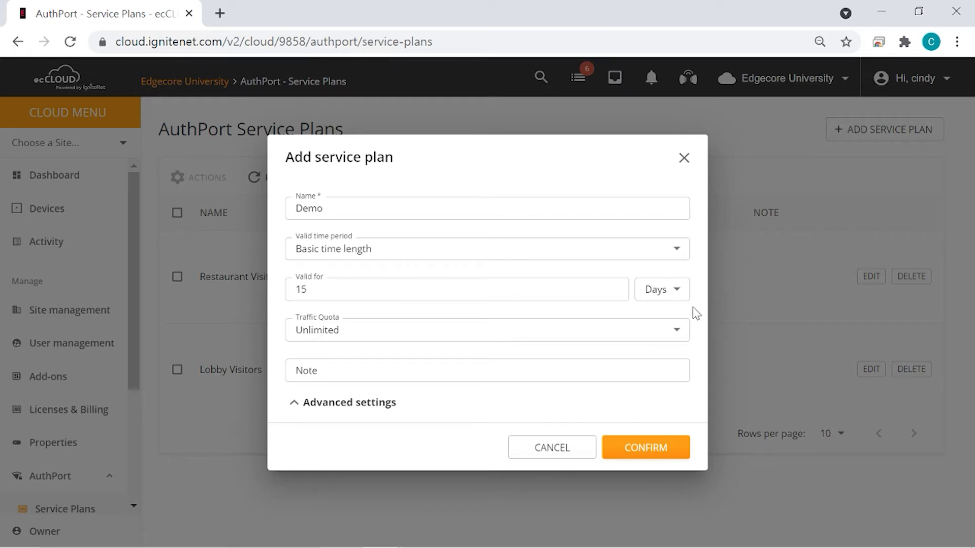
pyautogui.click(675, 330)
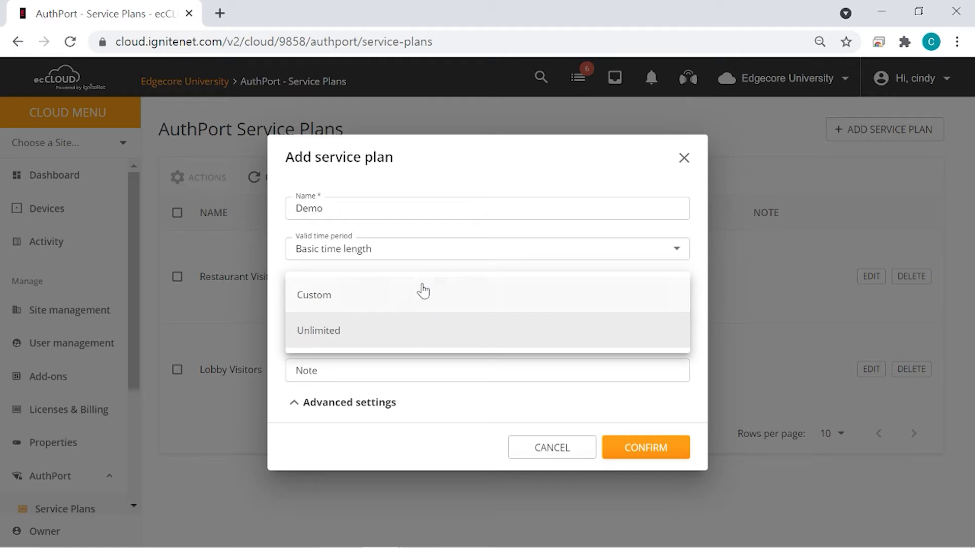
pyautogui.click(412, 300)
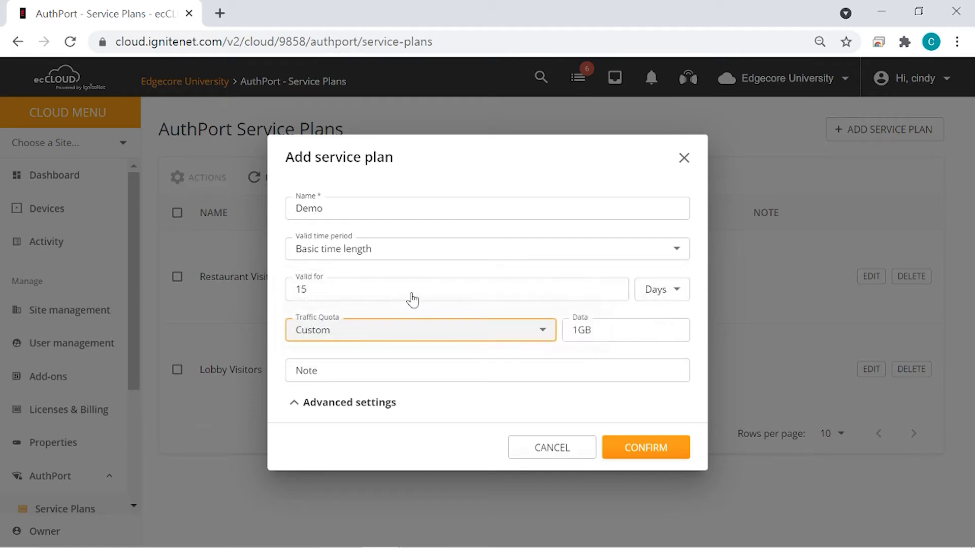
pyautogui.click(702, 321)
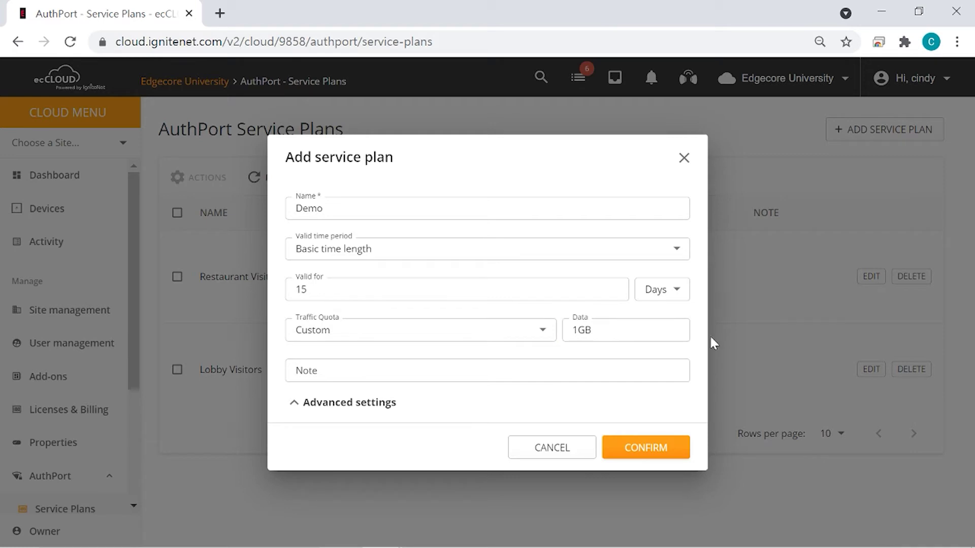
# In the Demo plan's advanced settings, set a custom limit of 3 devices per account and save the plan.
pyautogui.click(305, 406)
pyautogui.click(407, 425)
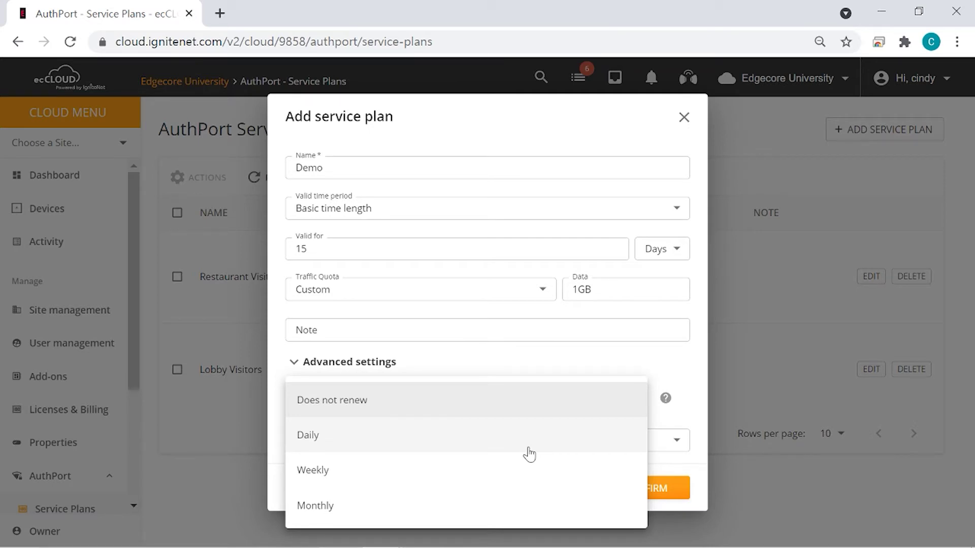
pyautogui.click(692, 391)
pyautogui.click(680, 449)
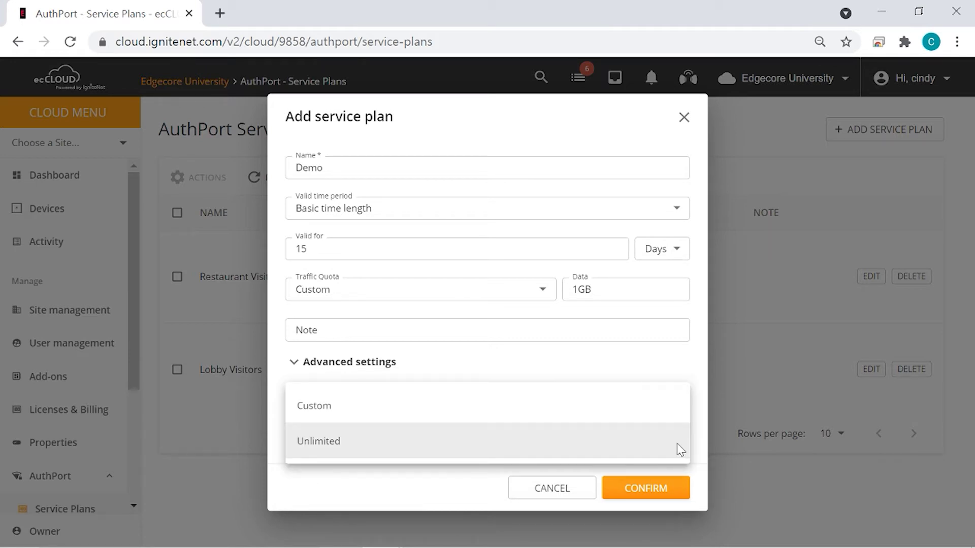
pyautogui.click(617, 406)
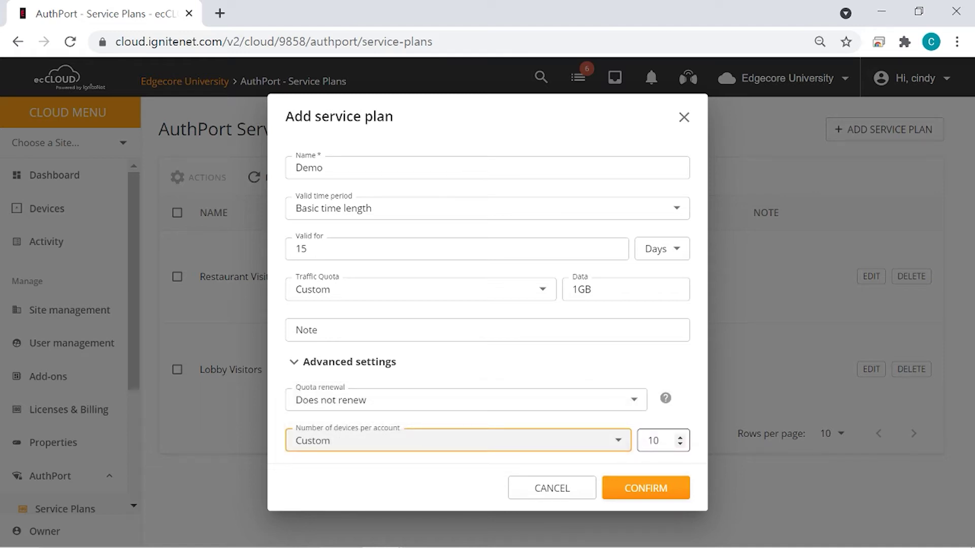
pyautogui.press('Tab')
pyautogui.write('3')
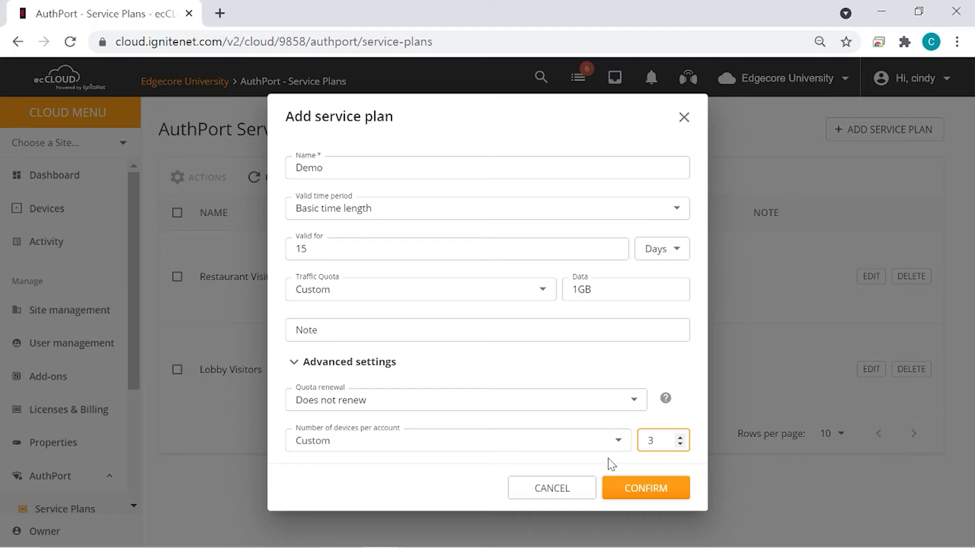
pyautogui.click(628, 491)
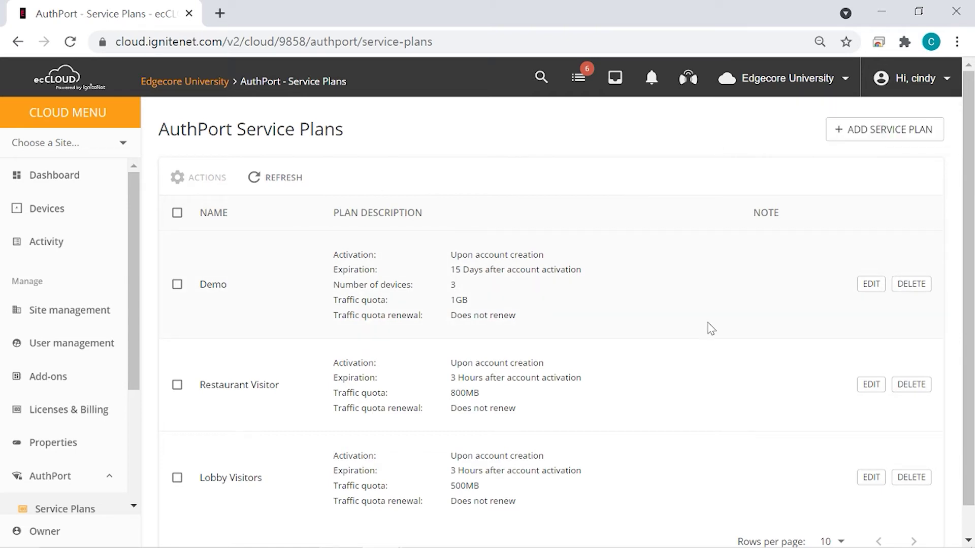
# Open the AuthPort accounts and start generating accounts with the Demo plan selected.
pyautogui.scroll(-3, 53, 459)
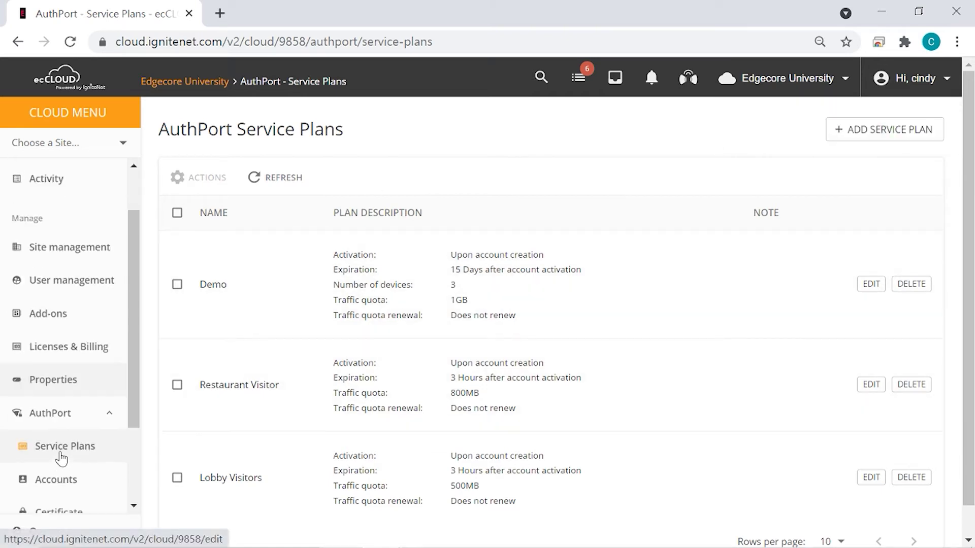
pyautogui.click(55, 402)
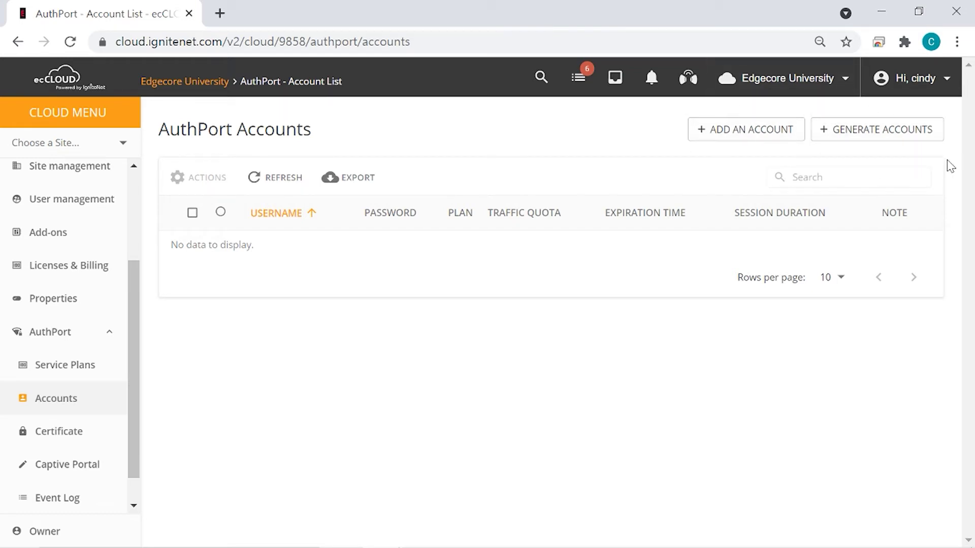
pyautogui.click(908, 133)
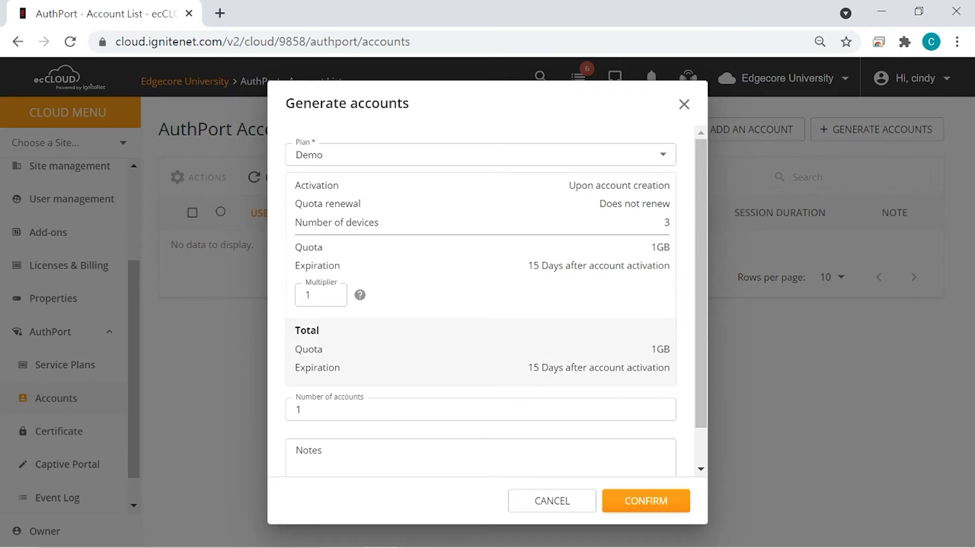
pyautogui.click(435, 154)
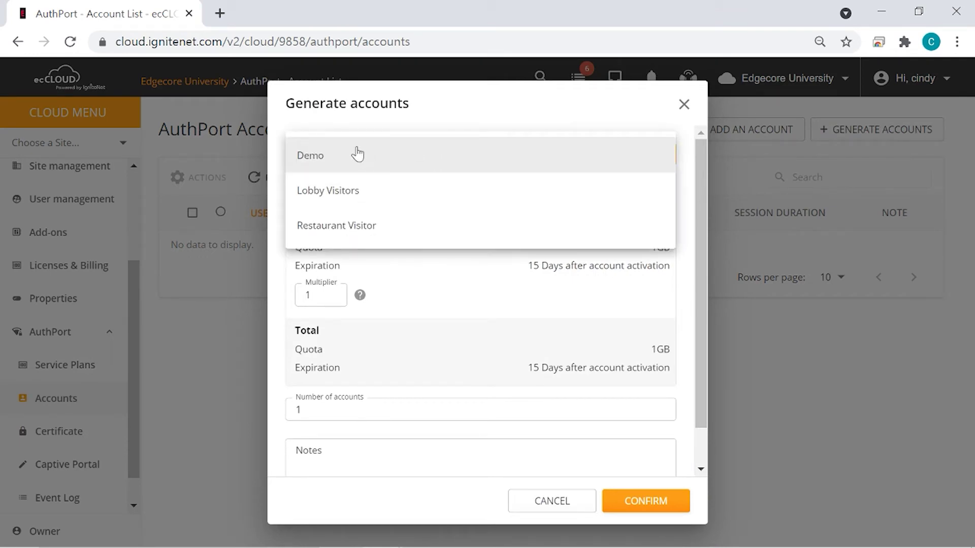
pyautogui.click(334, 156)
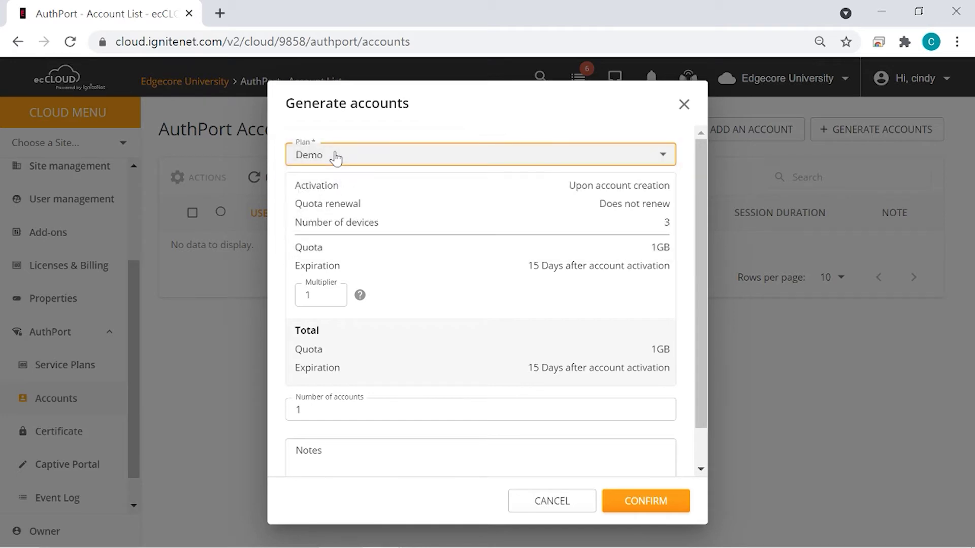
# Generate 10 accounts with the export of generated accounts to a file turned off.
pyautogui.scroll(-1, 522, 379)
pyautogui.click(519, 374)
pyautogui.click(518, 374)
pyautogui.write('0')
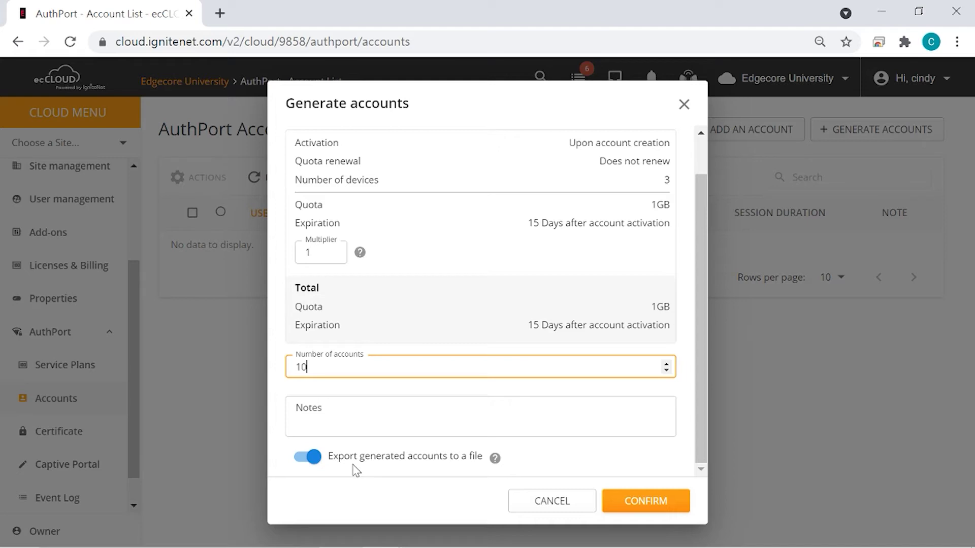
pyautogui.click(304, 459)
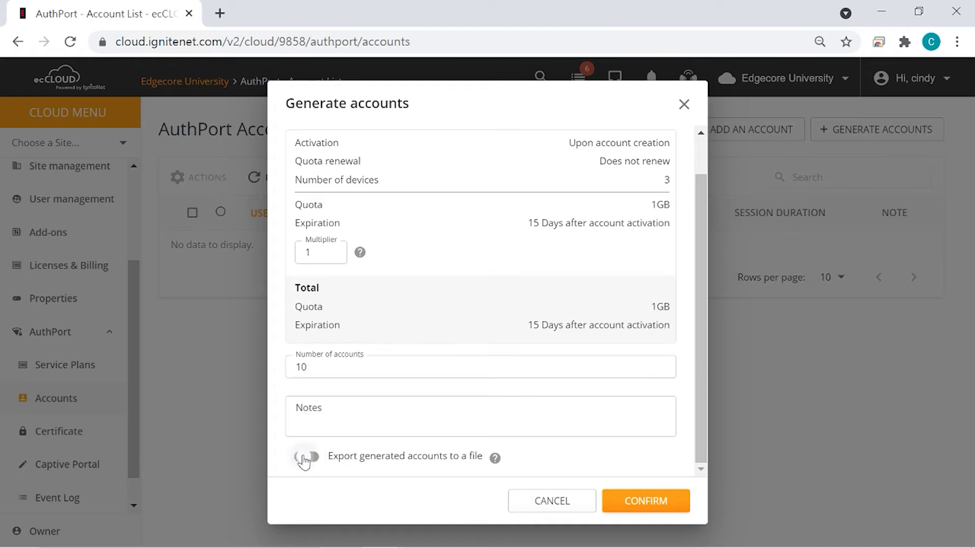
pyautogui.click(654, 513)
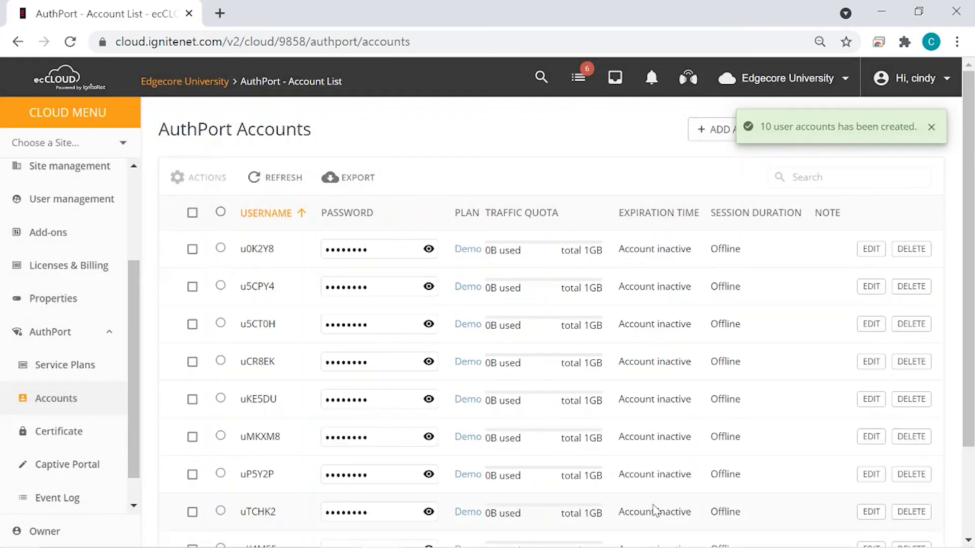
# Look over the generated accounts in the list and open the AuthPort certificate settings.
pyautogui.scroll(-1, 659, 418)
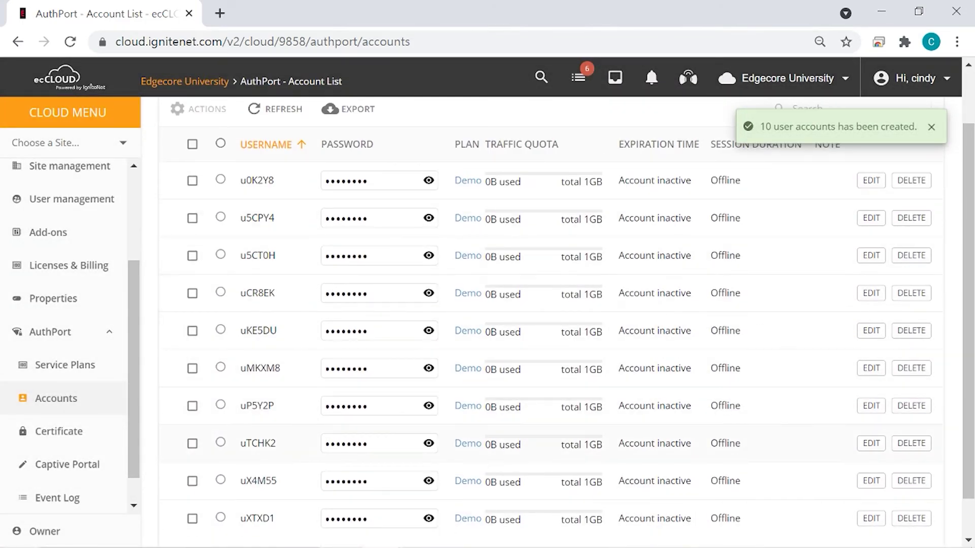
pyautogui.scroll(1, 496, 274)
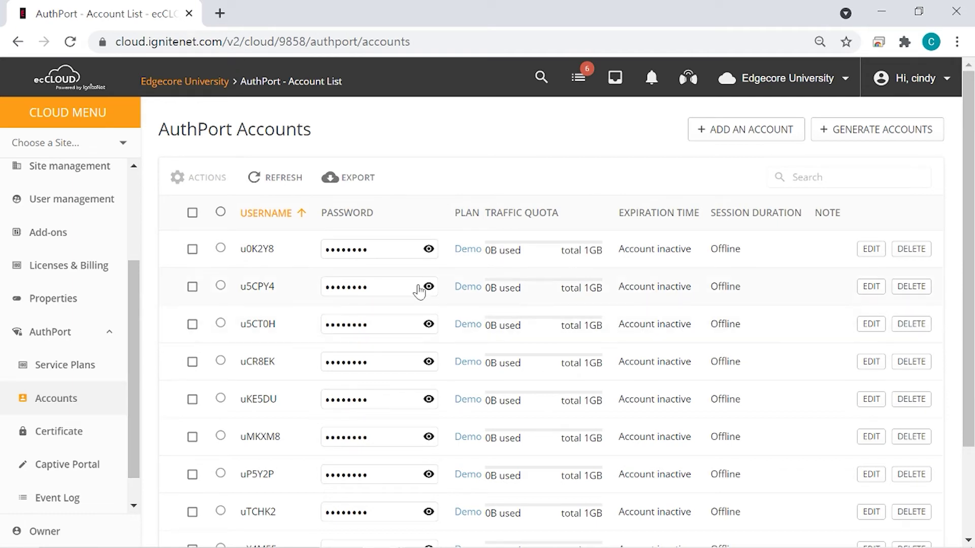
pyautogui.scroll(-1, 137, 346)
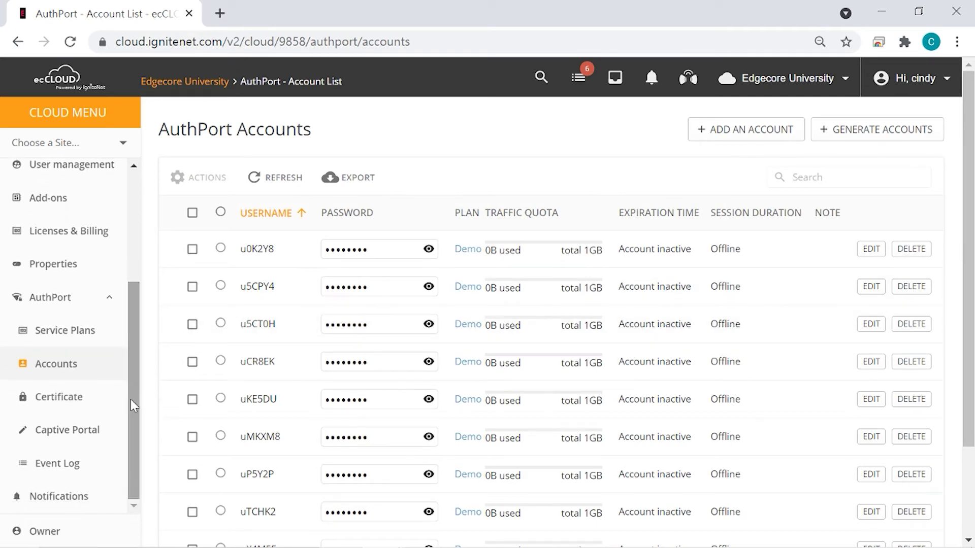
pyautogui.click(74, 405)
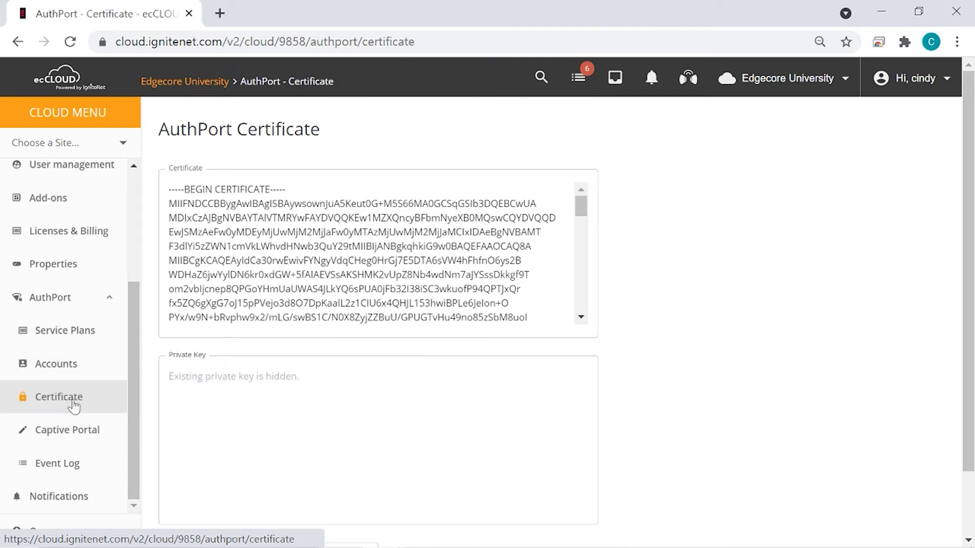
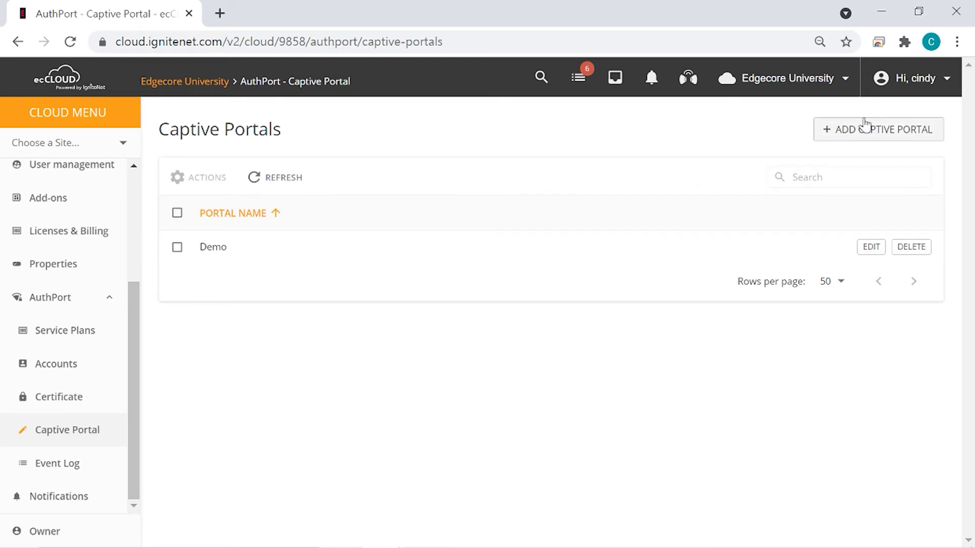
# Start a new captive portal named Hello and choose the Coffee Shop starting theme after browsing the themes.
pyautogui.click(885, 131)
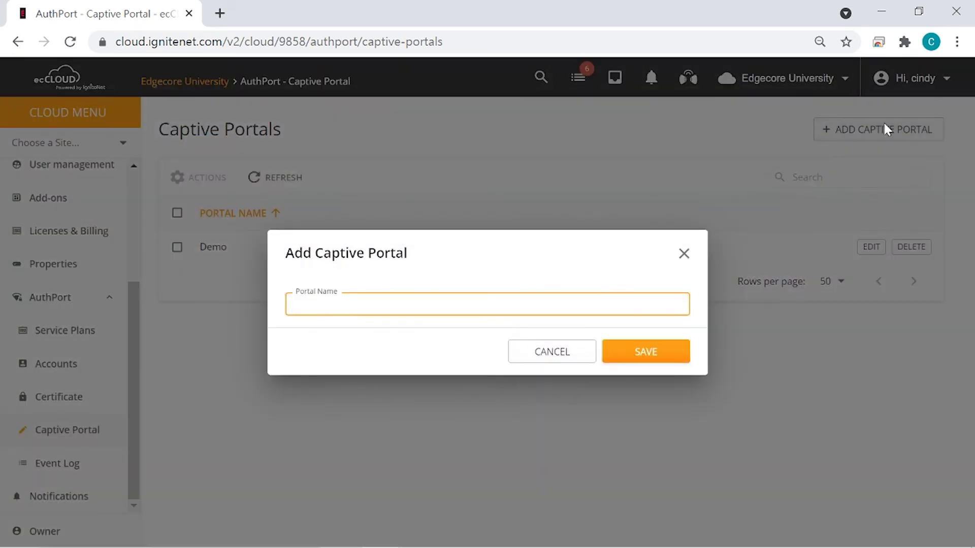
pyautogui.write('Hello')
pyautogui.click(648, 356)
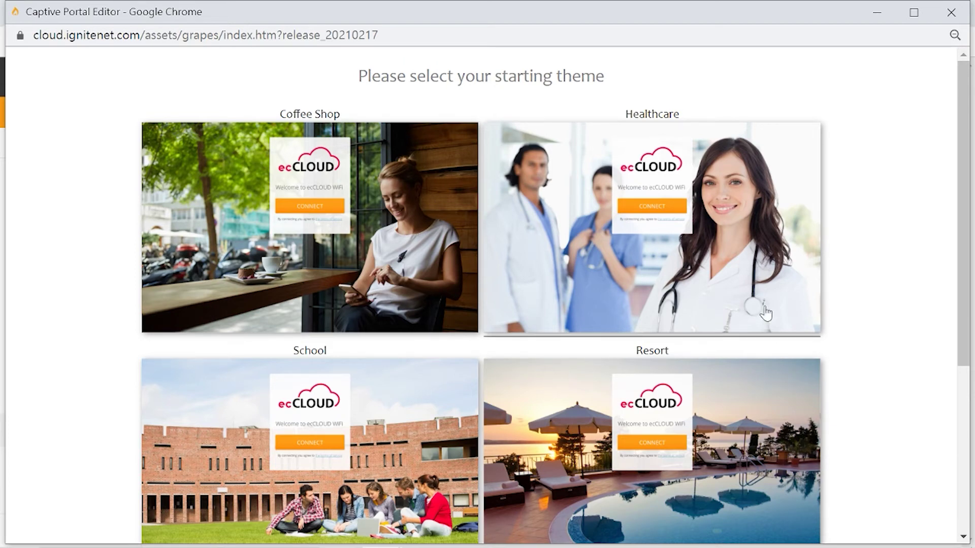
pyautogui.scroll(-4, 763, 445)
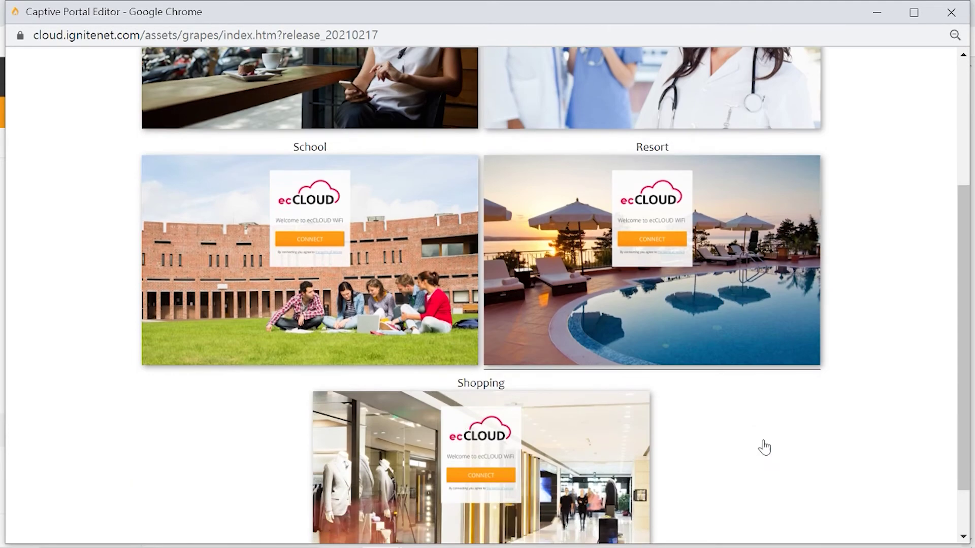
pyautogui.scroll(4, 763, 445)
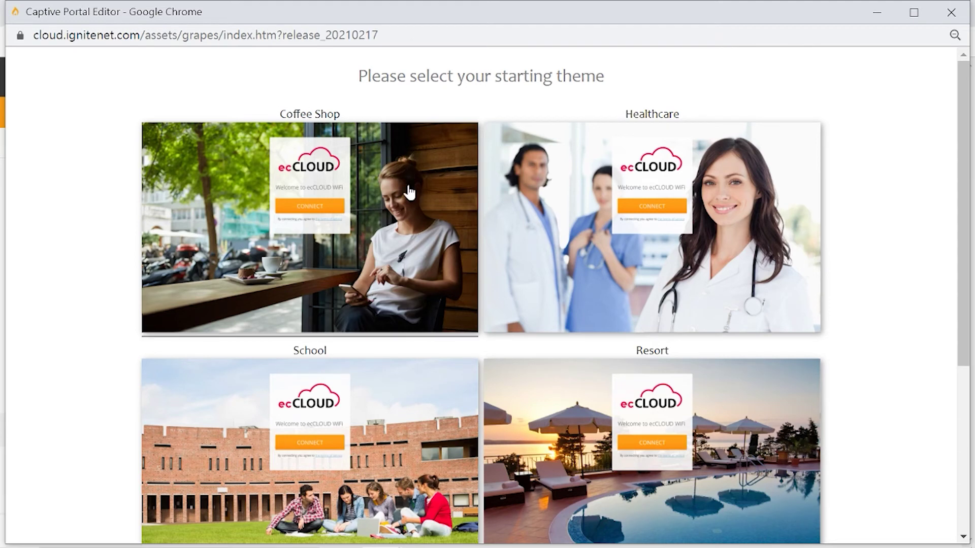
pyautogui.click(447, 228)
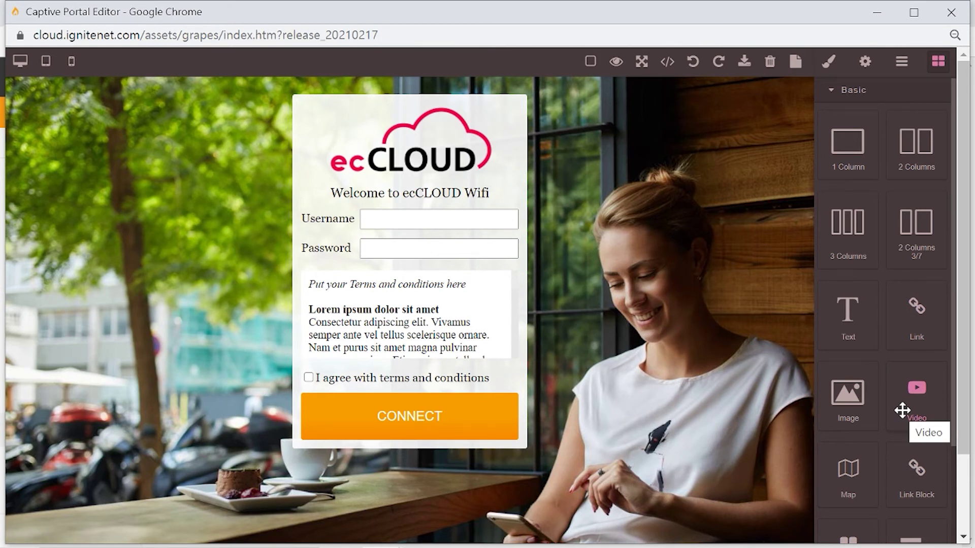
# View the HTML and CSS code of the captive portal page and close the portal editor.
pyautogui.click(666, 62)
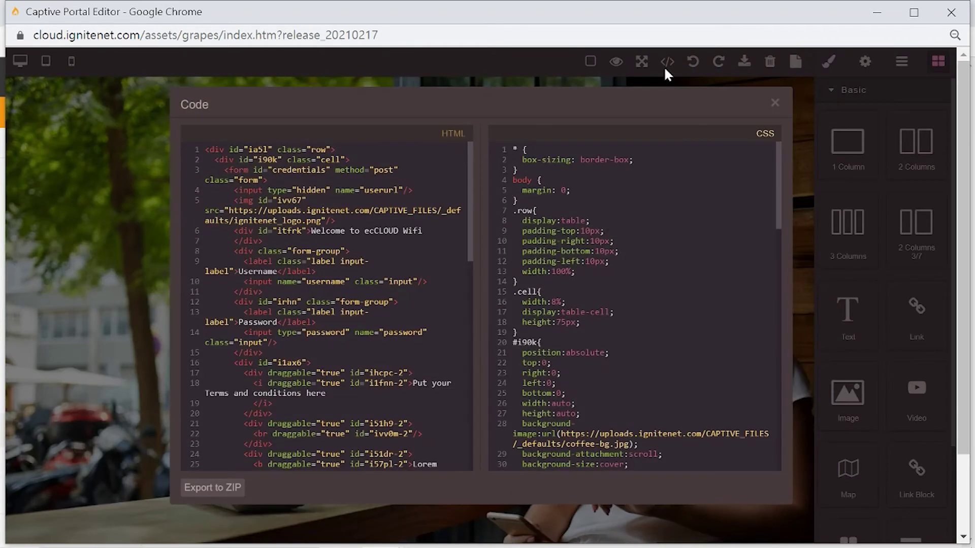
pyautogui.click(774, 103)
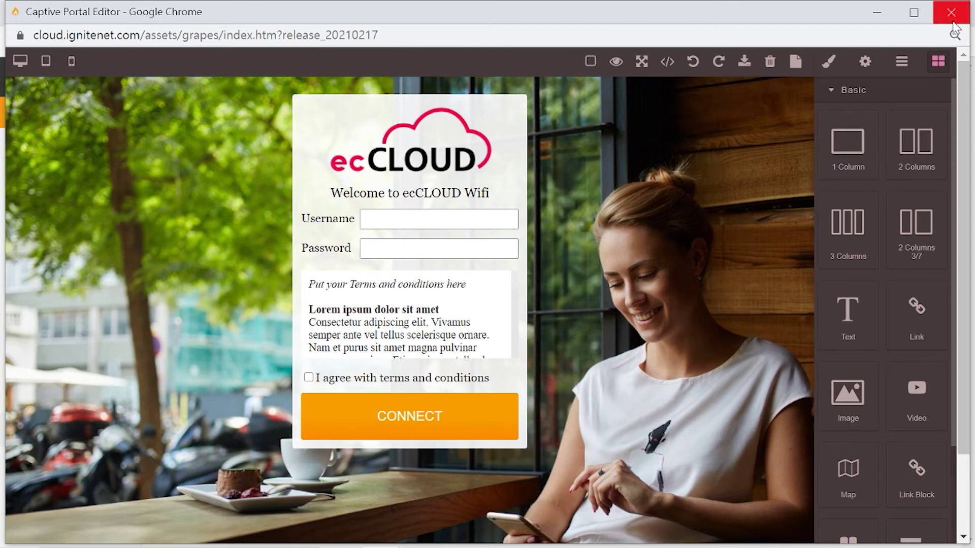
pyautogui.click(953, 23)
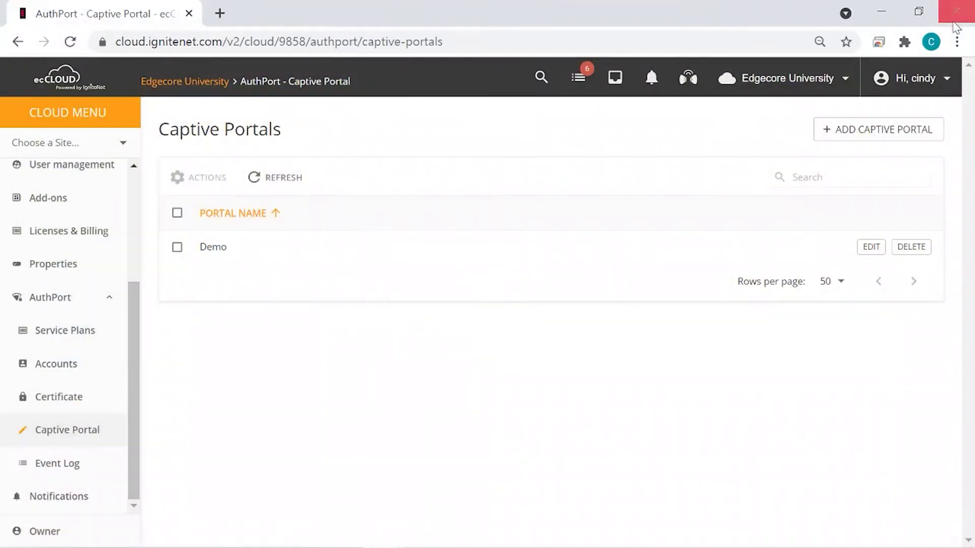
# Open the AuthPort event log and examine the history of account and plan events.
pyautogui.click(64, 473)
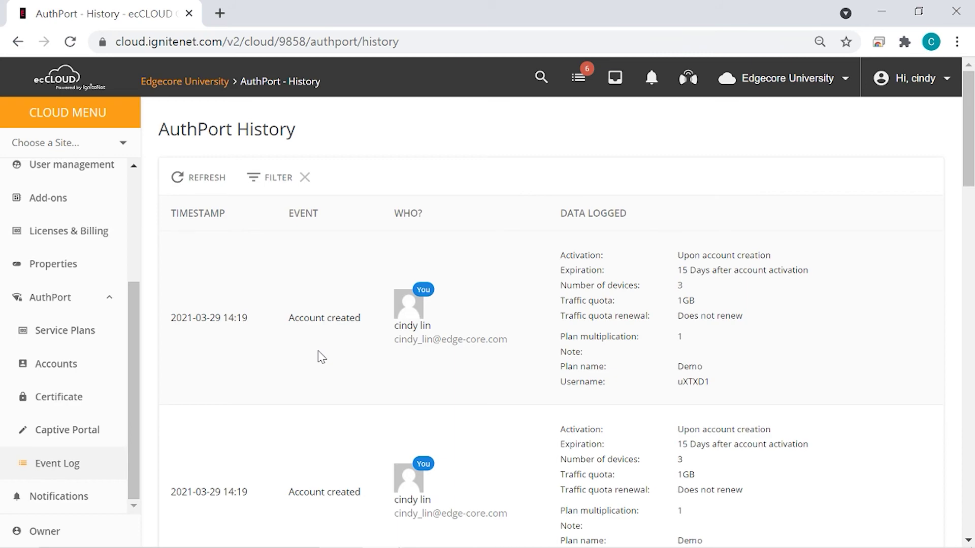
pyautogui.scroll(-7, 651, 381)
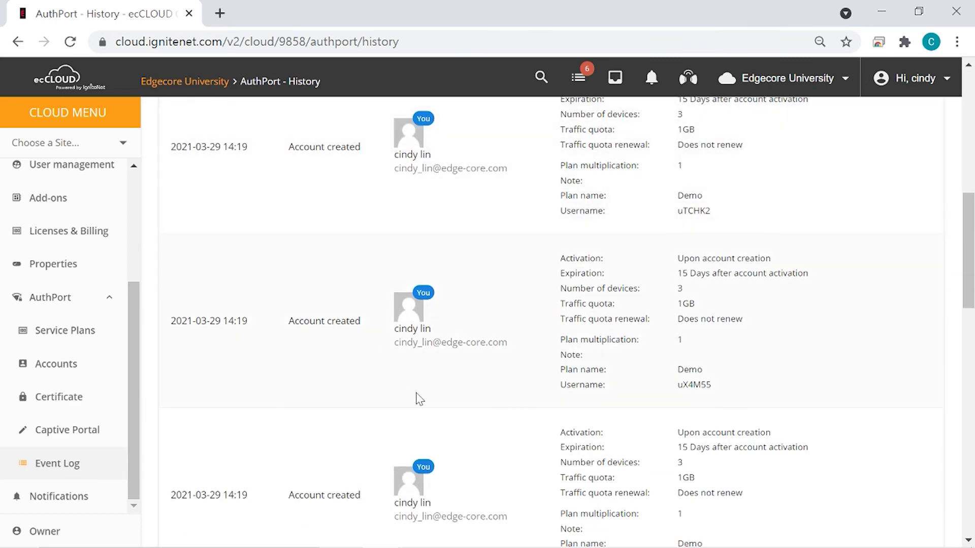
pyautogui.scroll(-3, 416, 399)
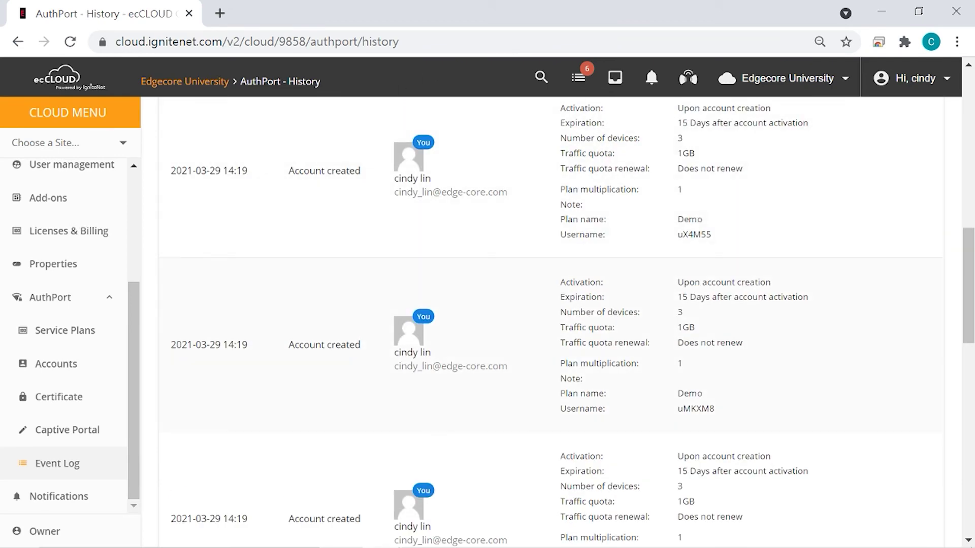
pyautogui.scroll(-10, 583, 326)
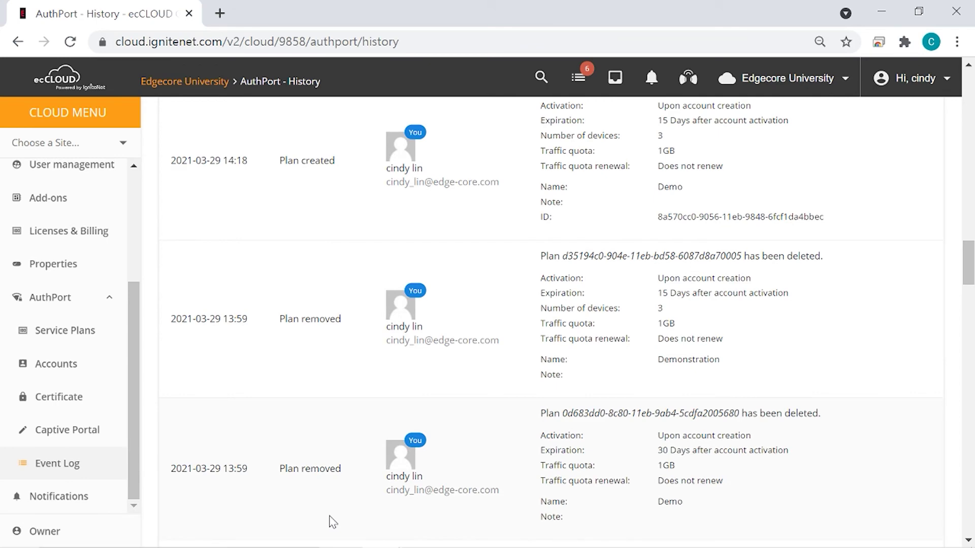
pyautogui.scroll(-6, 333, 522)
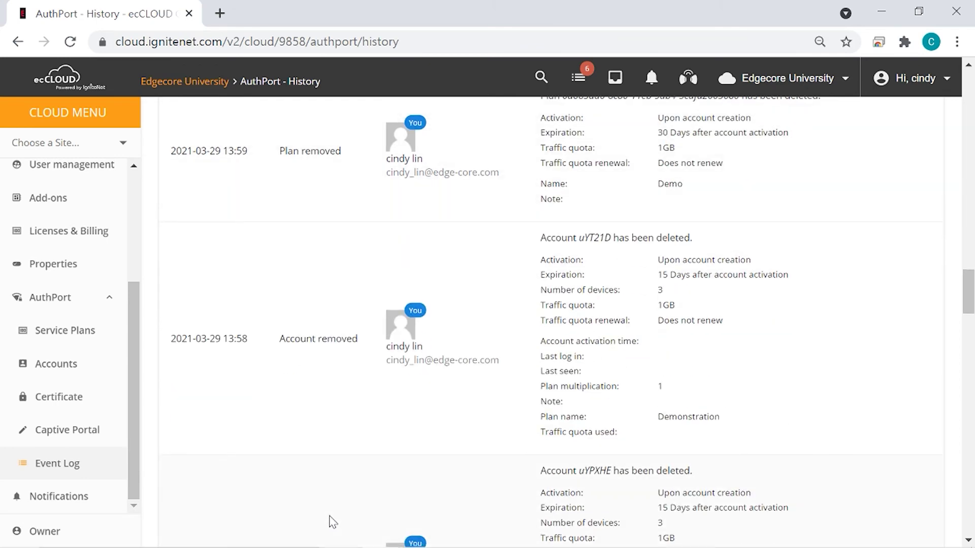
pyautogui.scroll(-3, 333, 522)
pyautogui.scroll(-1, 332, 522)
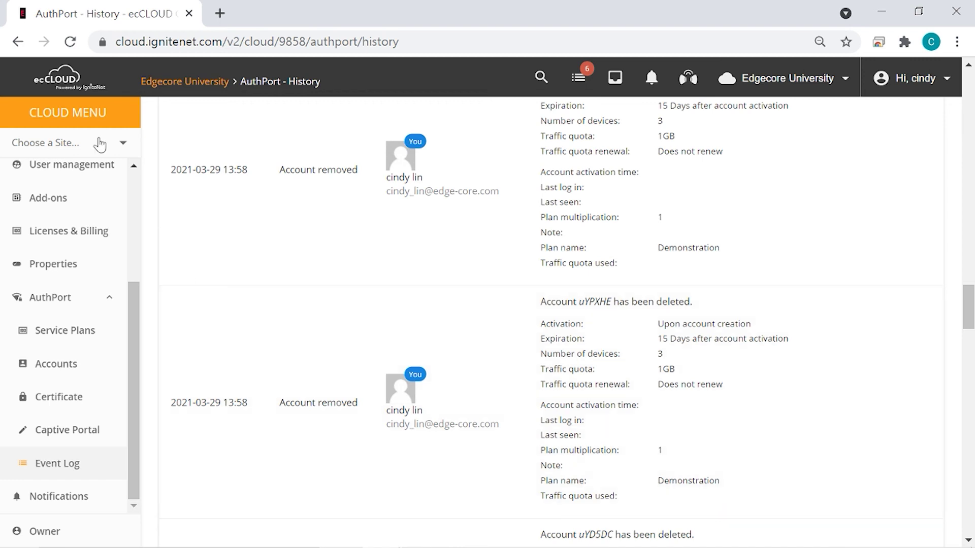
# Switch to the Main Campus site and open its WiFi Access configuration.
pyautogui.click(74, 147)
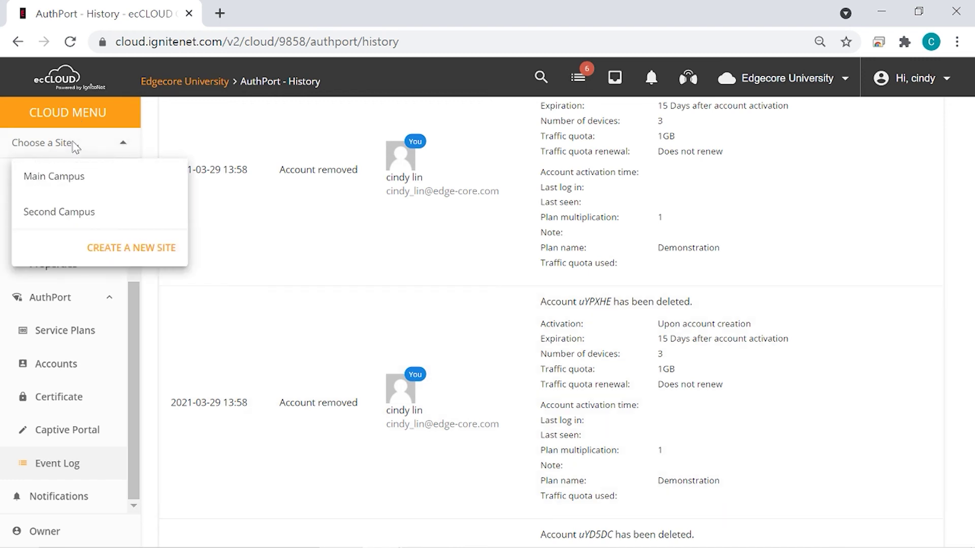
pyautogui.click(80, 185)
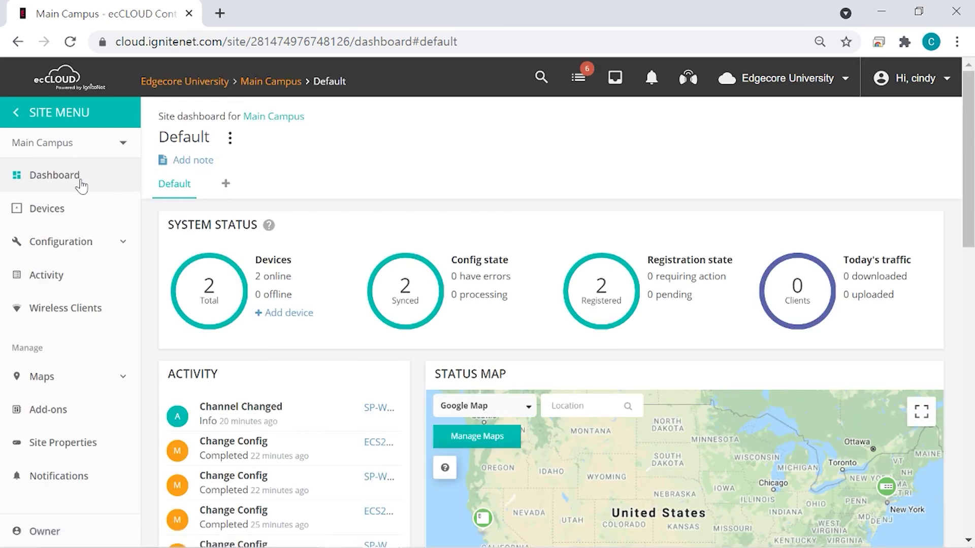
pyautogui.click(81, 251)
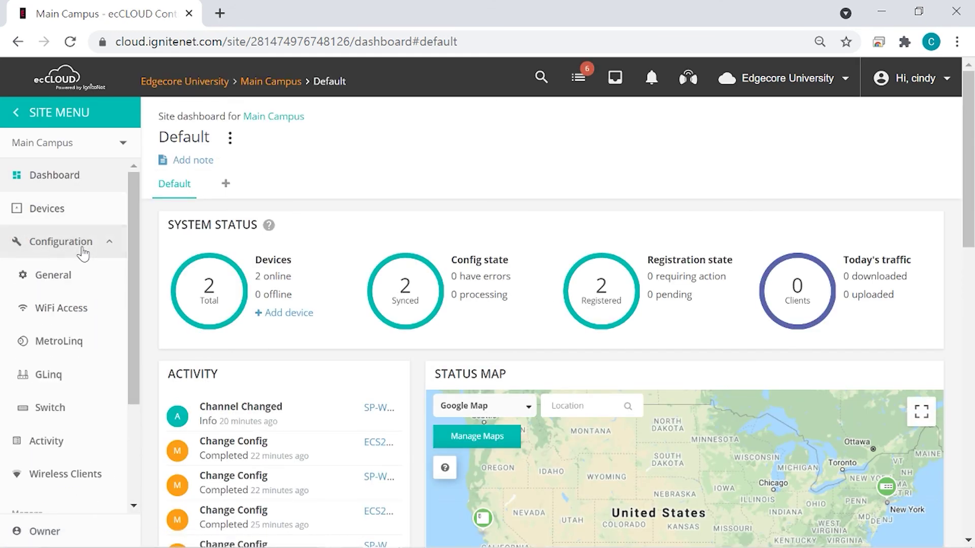
pyautogui.click(77, 312)
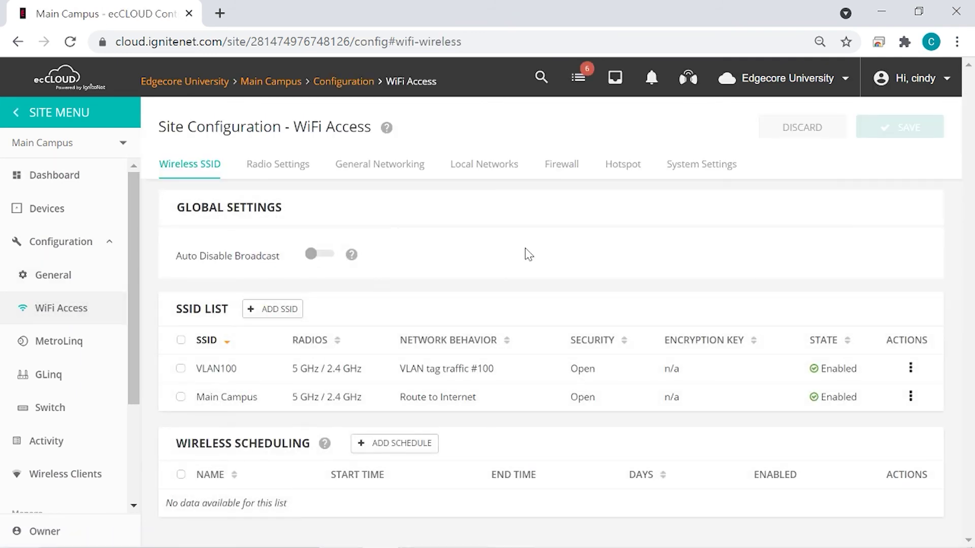
# Start a new SSID for the Main Campus site and name it Demo.
pyautogui.click(283, 309)
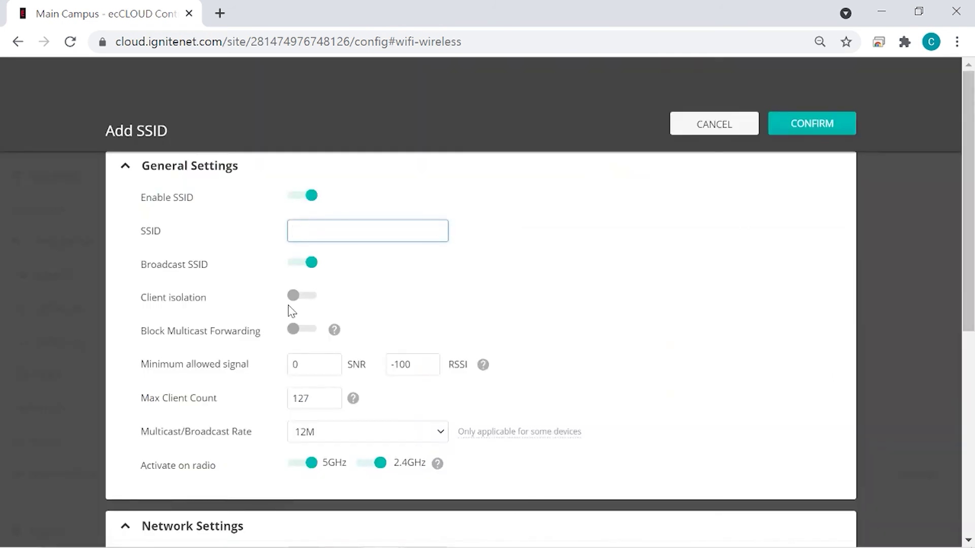
pyautogui.write('Demo')
pyautogui.click(626, 329)
# Enable AuthPort in the new SSID's network settings, assign the Hello captive portal, and confirm the SSID.
pyautogui.scroll(-3, 626, 329)
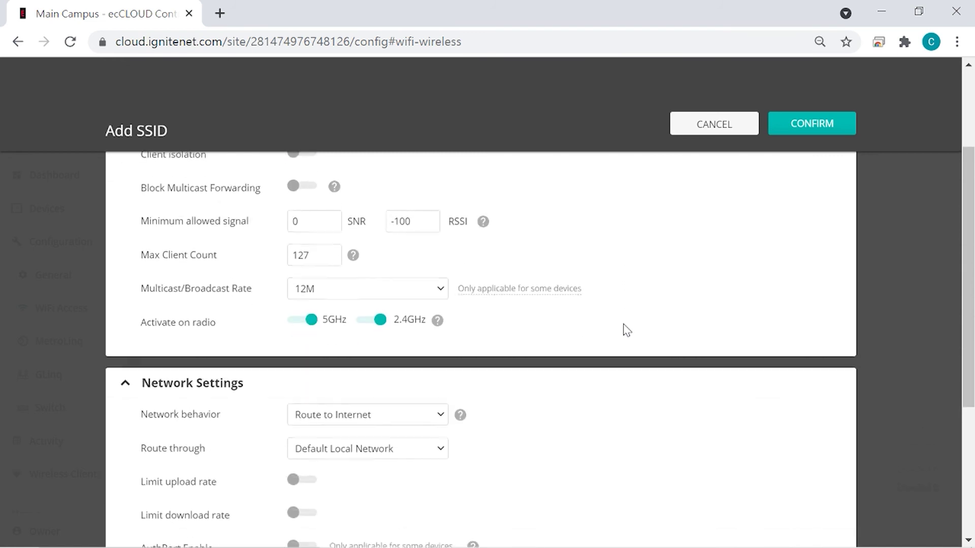
pyautogui.scroll(-1, 181, 468)
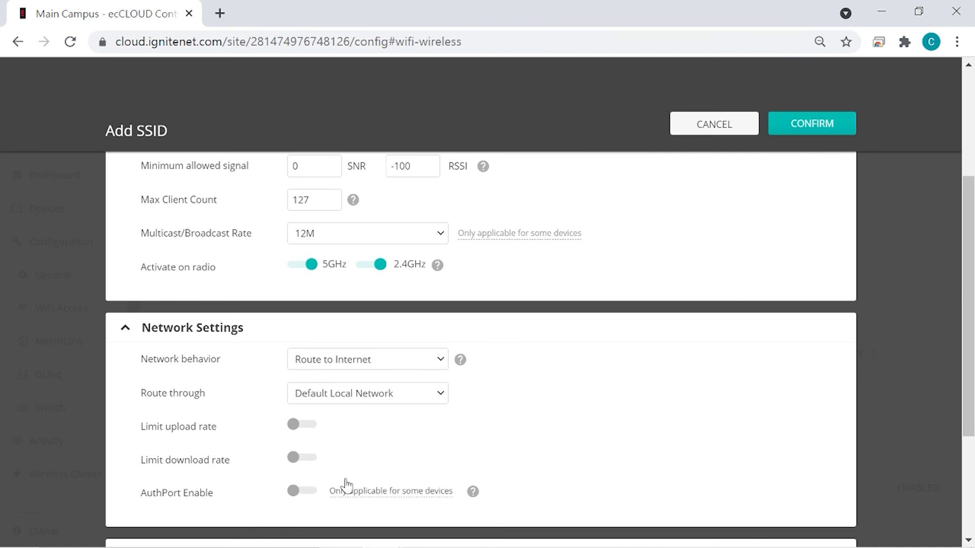
pyautogui.scroll(-1, 546, 468)
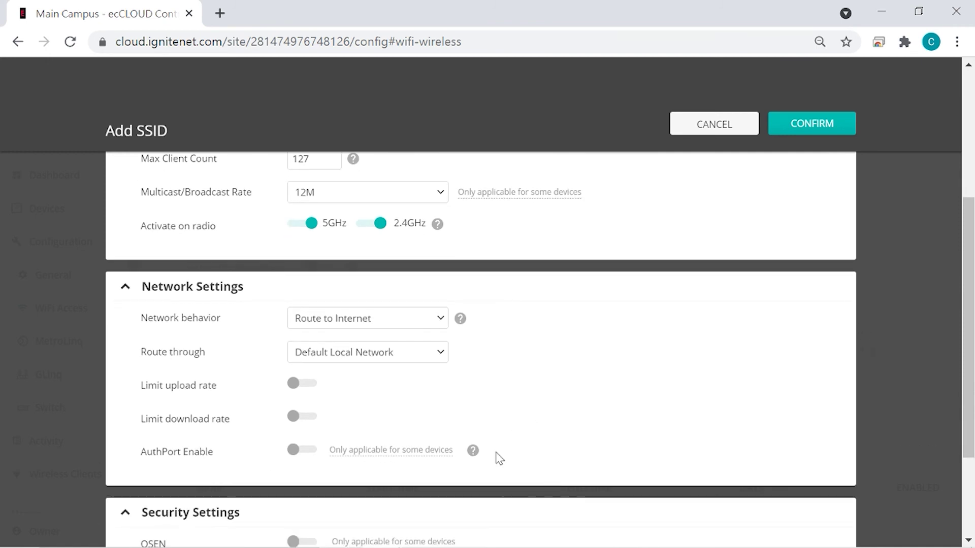
pyautogui.click(314, 456)
pyautogui.scroll(-2, 572, 437)
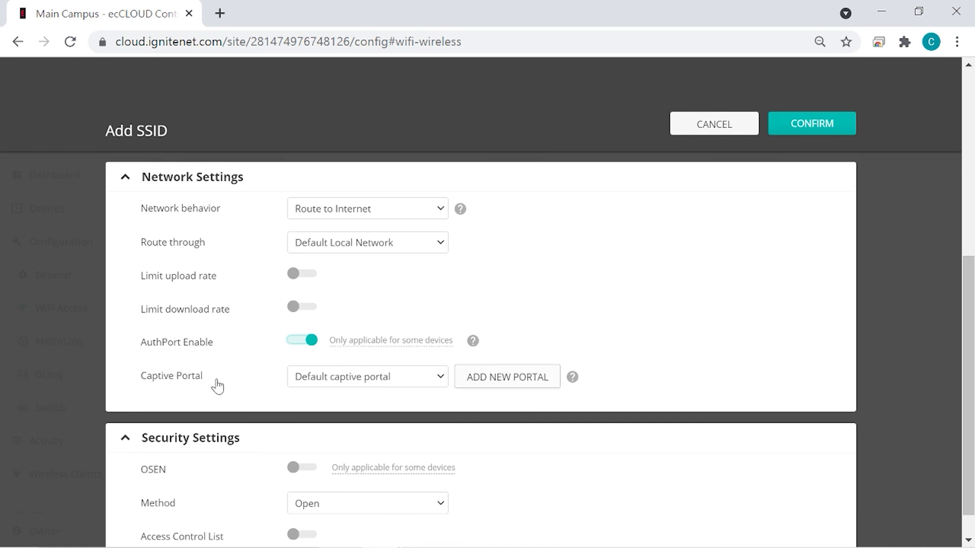
pyautogui.click(408, 376)
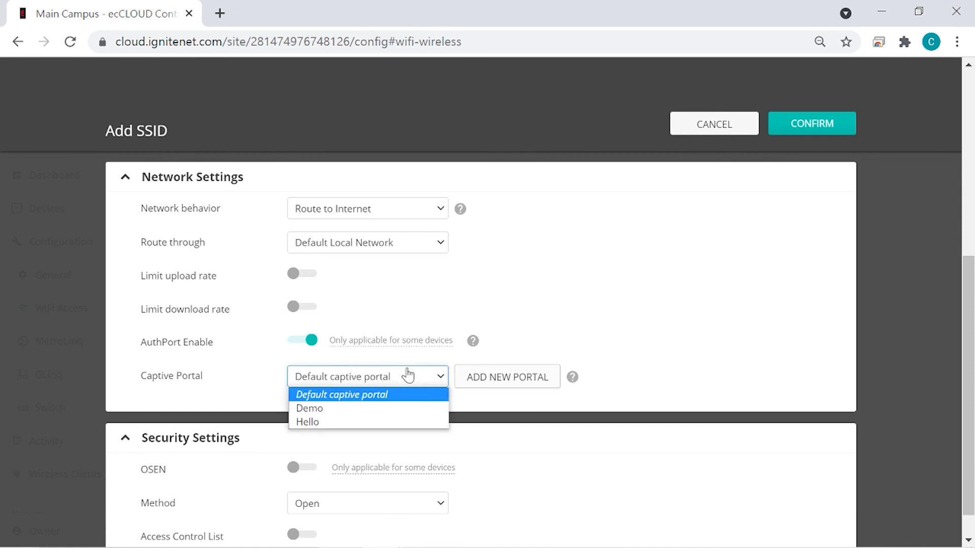
pyautogui.click(420, 423)
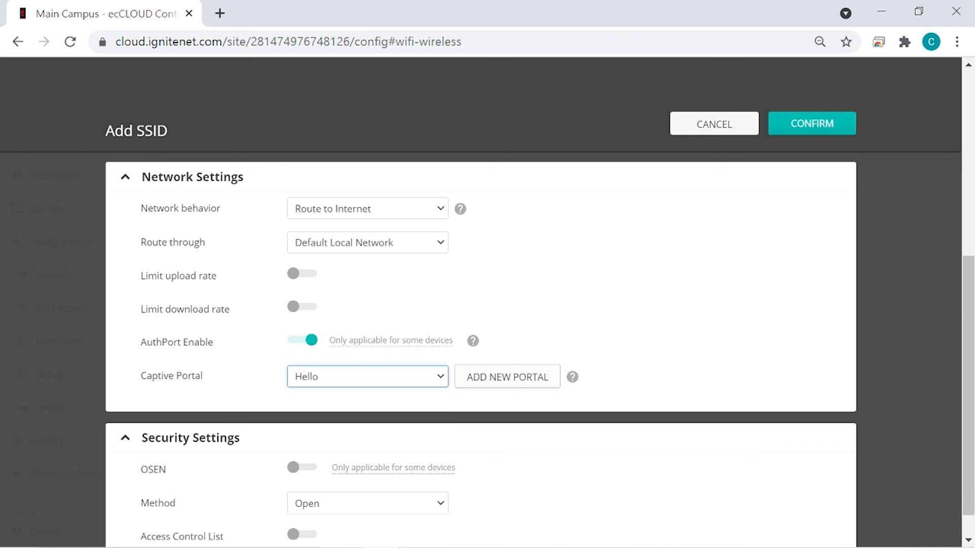
pyautogui.click(819, 121)
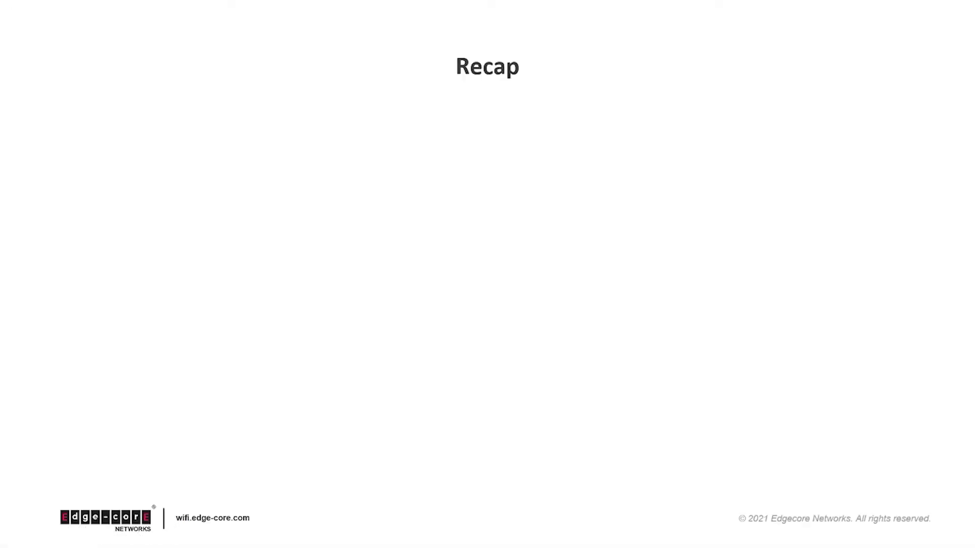
pyautogui.press('Right')
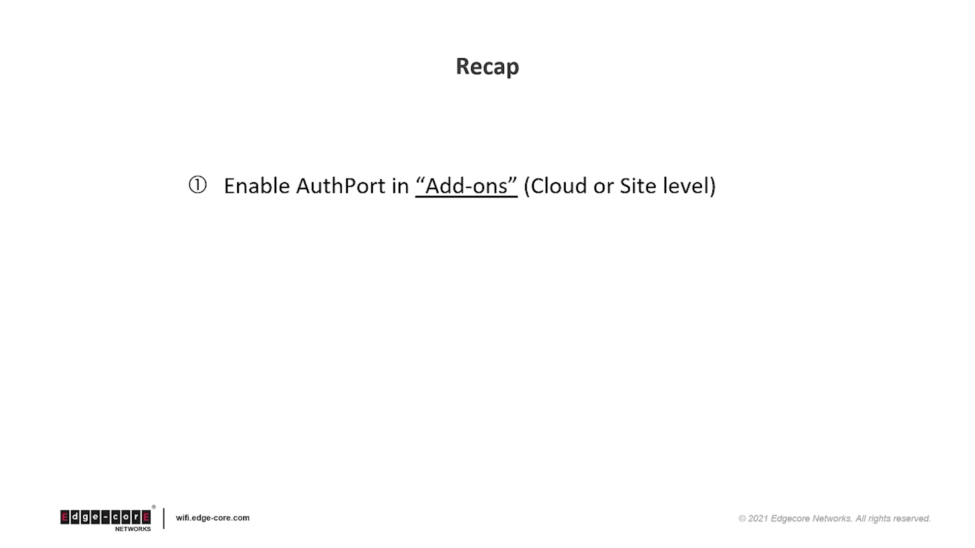